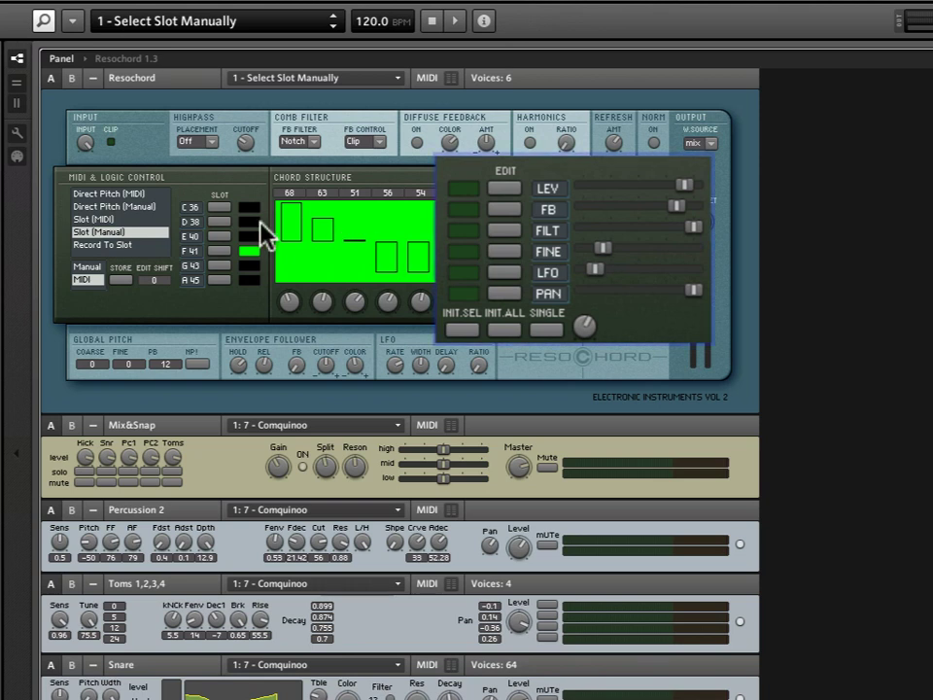
Display the chord structure's LEV, FB, FILT, FINE, LFO and PAN edit pages in turn, finishing on LEV.
{"action": "left_click", "coordinate": [507, 188]}
{"action": "left_click", "coordinate": [505, 210]}
{"action": "left_click", "coordinate": [505, 230]}
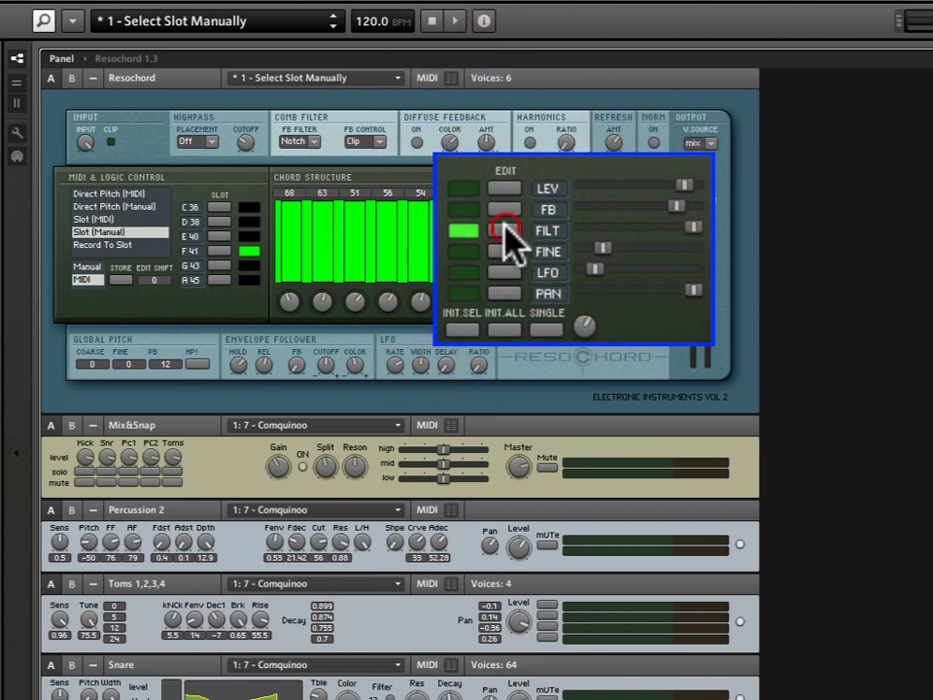
{"action": "left_click", "coordinate": [506, 252]}
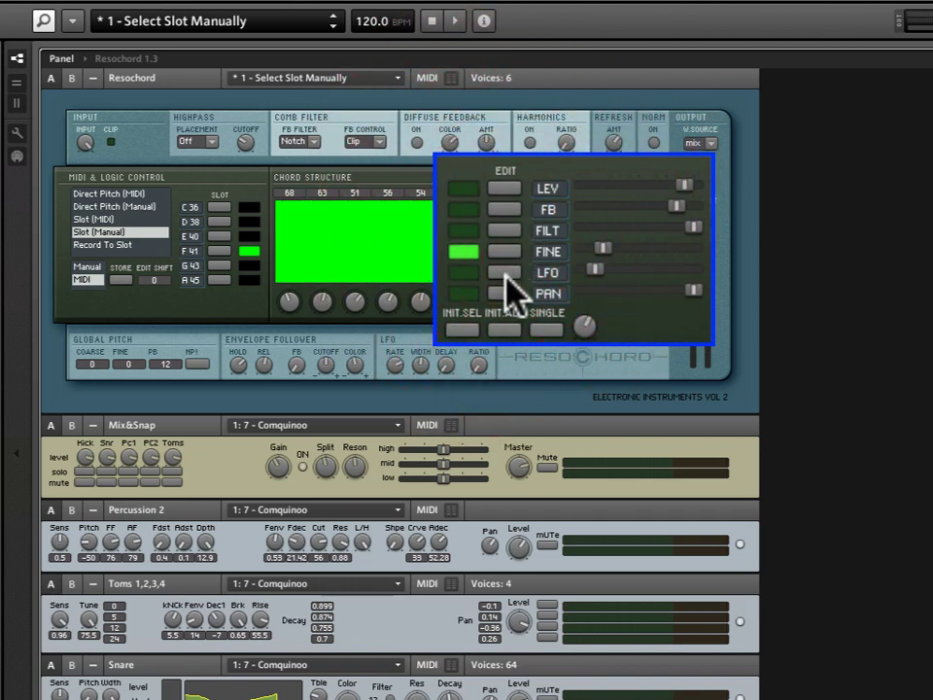
{"action": "left_click", "coordinate": [505, 273]}
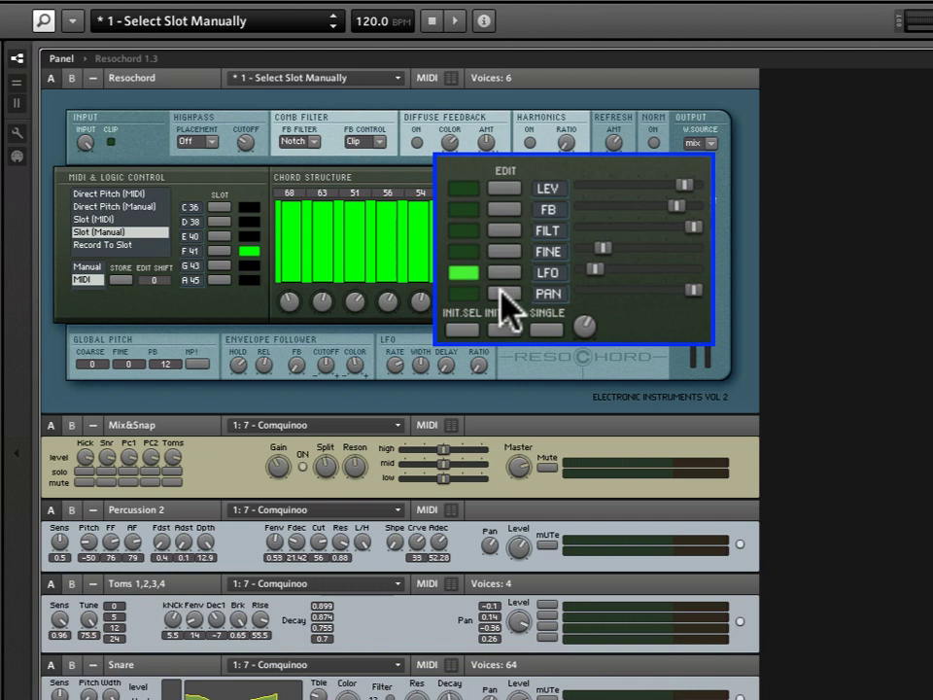
{"action": "left_click", "coordinate": [503, 291]}
{"action": "left_click", "coordinate": [505, 272]}
{"action": "left_click", "coordinate": [505, 251]}
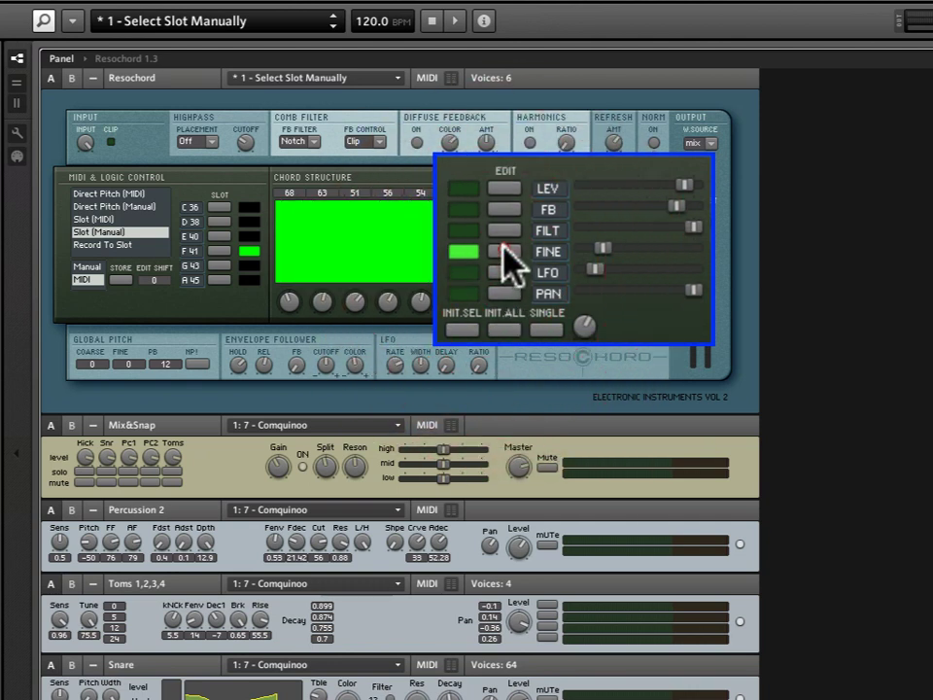
{"action": "left_click", "coordinate": [505, 231]}
{"action": "left_click", "coordinate": [504, 209]}
{"action": "left_click", "coordinate": [503, 188]}
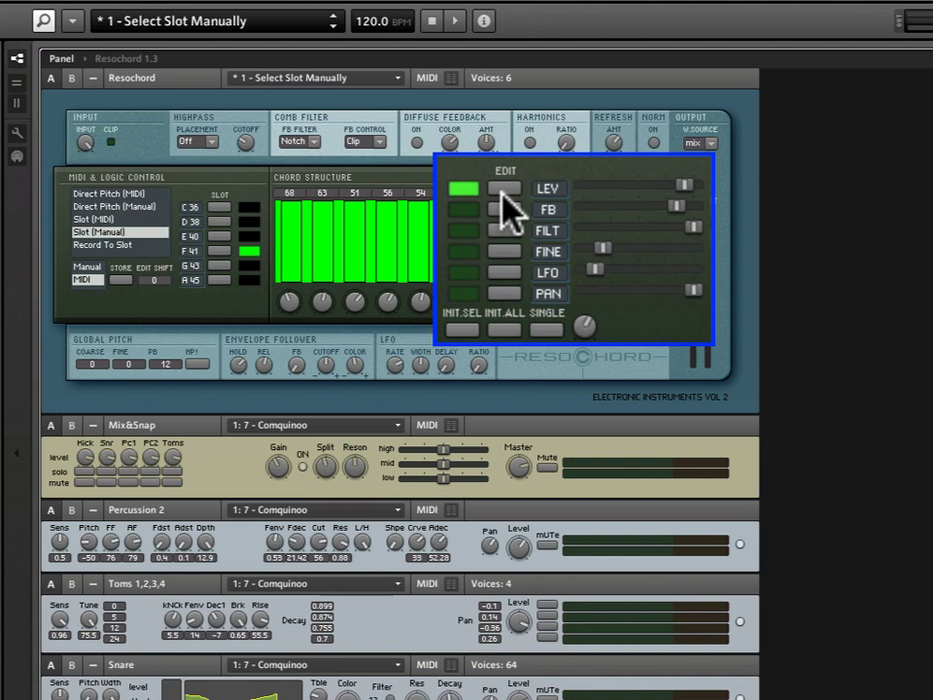
Start playback and redraw the LEV bars of the voices down to zero, finishing with all of them back at full.
{"action": "key", "text": "space"}
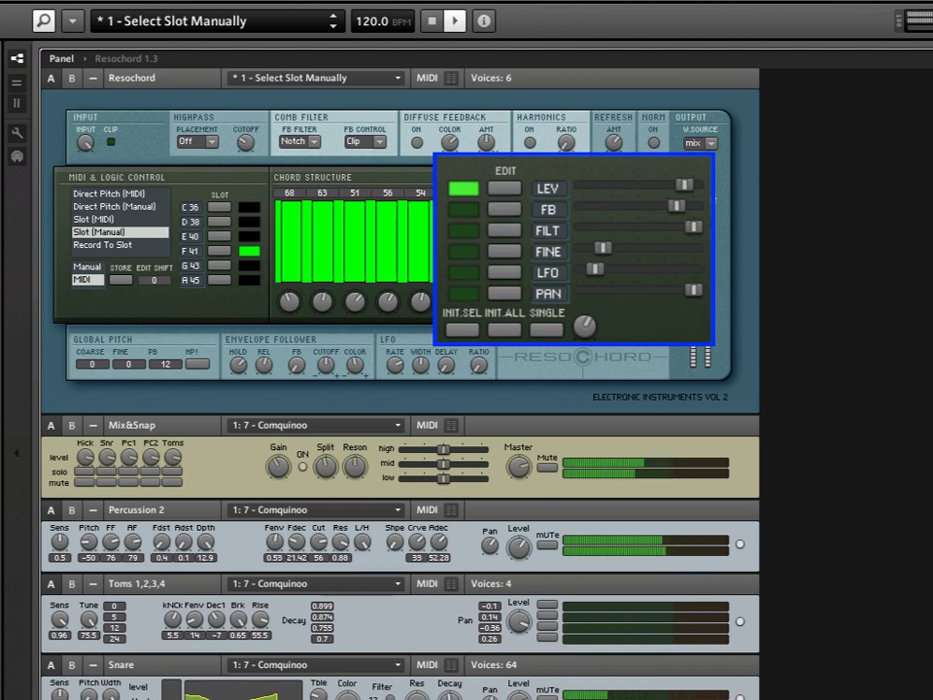
{"action": "mouse_move", "coordinate": [423, 229]}
{"action": "left_mouse_down"}
{"action": "mouse_move", "coordinate": [365, 256]}
{"action": "mouse_move", "coordinate": [324, 257]}
{"action": "mouse_move", "coordinate": [289, 227]}
{"action": "mouse_move", "coordinate": [284, 248]}
{"action": "mouse_move", "coordinate": [314, 255]}
{"action": "mouse_move", "coordinate": [348, 238]}
{"action": "mouse_move", "coordinate": [437, 233]}
{"action": "mouse_move", "coordinate": [436, 220]}
{"action": "mouse_move", "coordinate": [405, 233]}
{"action": "mouse_move", "coordinate": [365, 217]}
{"action": "mouse_move", "coordinate": [355, 249]}
{"action": "mouse_move", "coordinate": [368, 202]}
{"action": "mouse_move", "coordinate": [362, 251]}
{"action": "mouse_move", "coordinate": [367, 200]}
{"action": "mouse_move", "coordinate": [321, 249]}
{"action": "mouse_move", "coordinate": [310, 289]}
{"action": "left_mouse_up"}
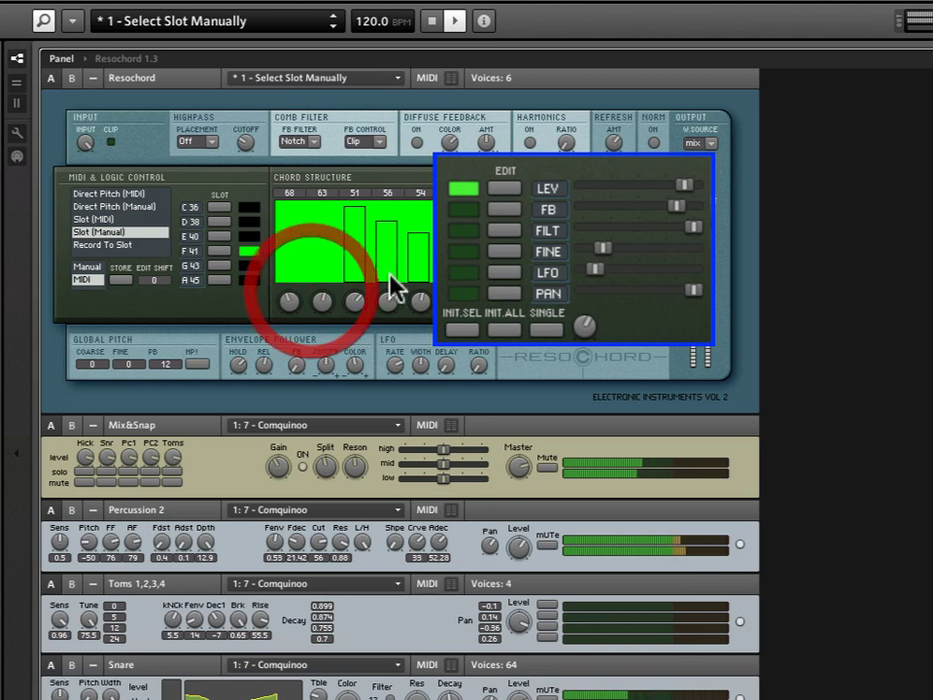
{"action": "left_click_drag", "start_coordinate": [390, 279], "coordinate": [425, 296]}
{"action": "mouse_move", "coordinate": [355, 213]}
{"action": "left_mouse_down"}
{"action": "mouse_move", "coordinate": [361, 208]}
{"action": "mouse_move", "coordinate": [364, 254]}
{"action": "mouse_move", "coordinate": [356, 255]}
{"action": "mouse_move", "coordinate": [359, 206]}
{"action": "mouse_move", "coordinate": [273, 183]}
{"action": "mouse_move", "coordinate": [464, 195]}
{"action": "left_mouse_up"}
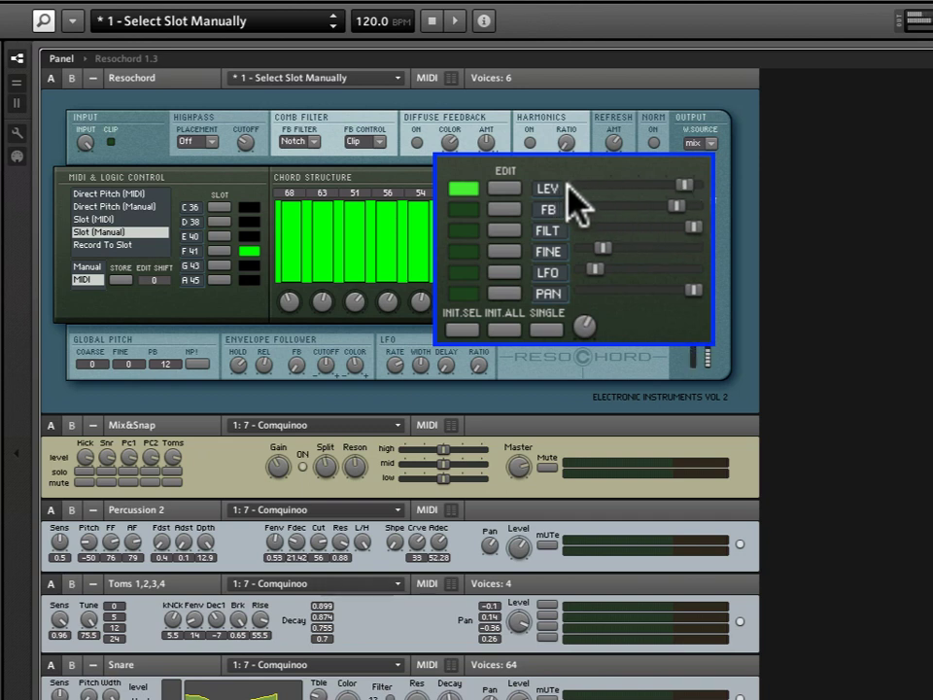
Show the FB page and, during playback, redraw the voices' feedback bars as negative and then as positive values.
{"action": "left_click", "coordinate": [507, 209]}
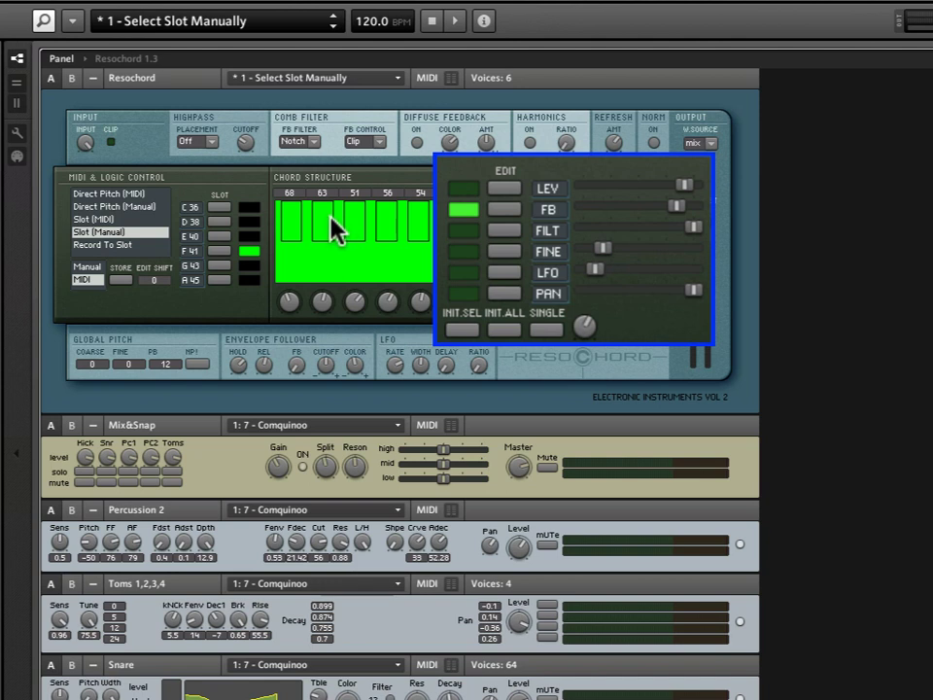
{"action": "key", "text": "space"}
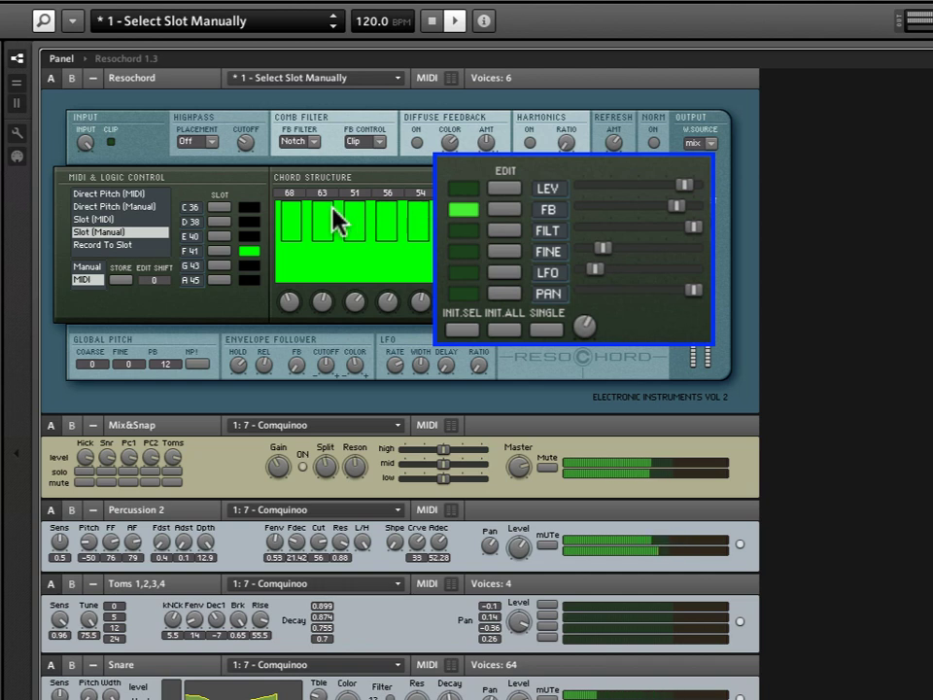
{"action": "mouse_move", "coordinate": [292, 223]}
{"action": "left_mouse_down"}
{"action": "mouse_move", "coordinate": [334, 270]}
{"action": "mouse_move", "coordinate": [433, 288]}
{"action": "mouse_move", "coordinate": [398, 287]}
{"action": "mouse_move", "coordinate": [319, 200]}
{"action": "mouse_move", "coordinate": [298, 195]}
{"action": "mouse_move", "coordinate": [280, 250]}
{"action": "mouse_move", "coordinate": [323, 299]}
{"action": "mouse_move", "coordinate": [434, 323]}
{"action": "left_mouse_up"}
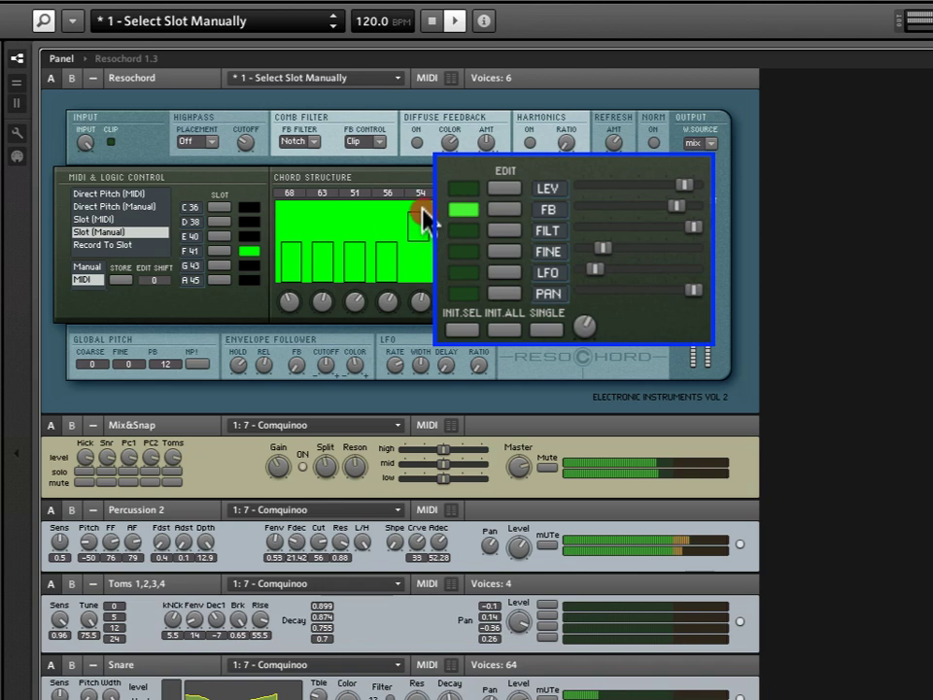
{"action": "mouse_move", "coordinate": [422, 217]}
{"action": "left_mouse_down"}
{"action": "mouse_move", "coordinate": [372, 234]}
{"action": "mouse_move", "coordinate": [302, 208]}
{"action": "mouse_move", "coordinate": [297, 191]}
{"action": "left_mouse_up"}
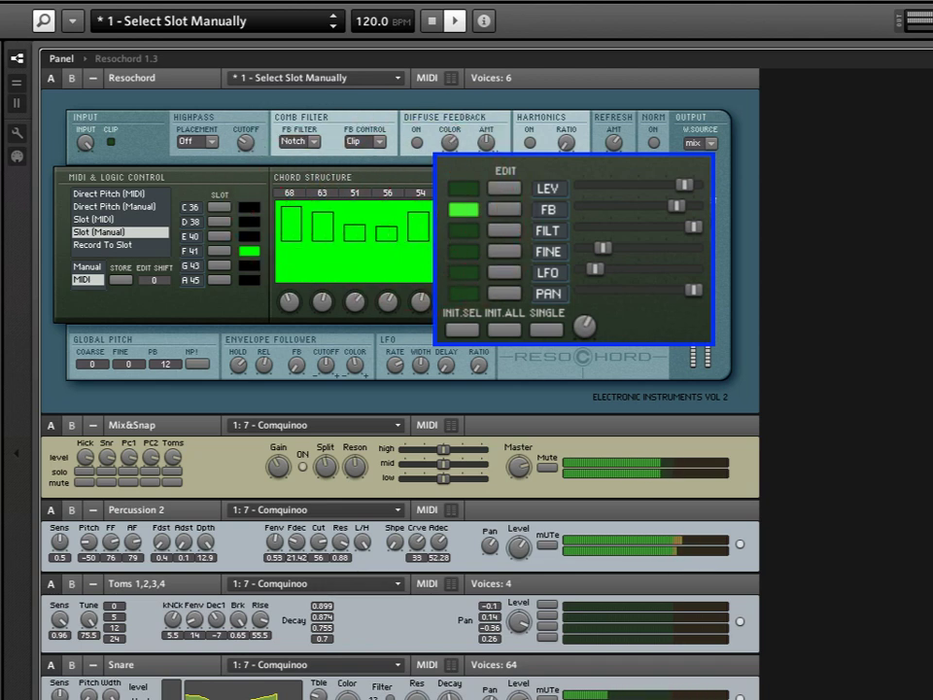
Lower the overall FB amount, make the feedback of voices 56 and 54 negative, and raise the FB amount near maximum.
{"action": "mouse_move", "coordinate": [426, 242]}
{"action": "left_mouse_down"}
{"action": "mouse_move", "coordinate": [355, 243]}
{"action": "mouse_move", "coordinate": [348, 257]}
{"action": "mouse_move", "coordinate": [373, 254]}
{"action": "mouse_move", "coordinate": [423, 222]}
{"action": "left_mouse_up"}
{"action": "left_click_drag", "start_coordinate": [670, 206], "coordinate": [534, 206]}
{"action": "mouse_move", "coordinate": [422, 255]}
{"action": "left_mouse_down"}
{"action": "mouse_move", "coordinate": [378, 250]}
{"action": "mouse_move", "coordinate": [357, 226]}
{"action": "mouse_move", "coordinate": [435, 289]}
{"action": "left_mouse_up"}
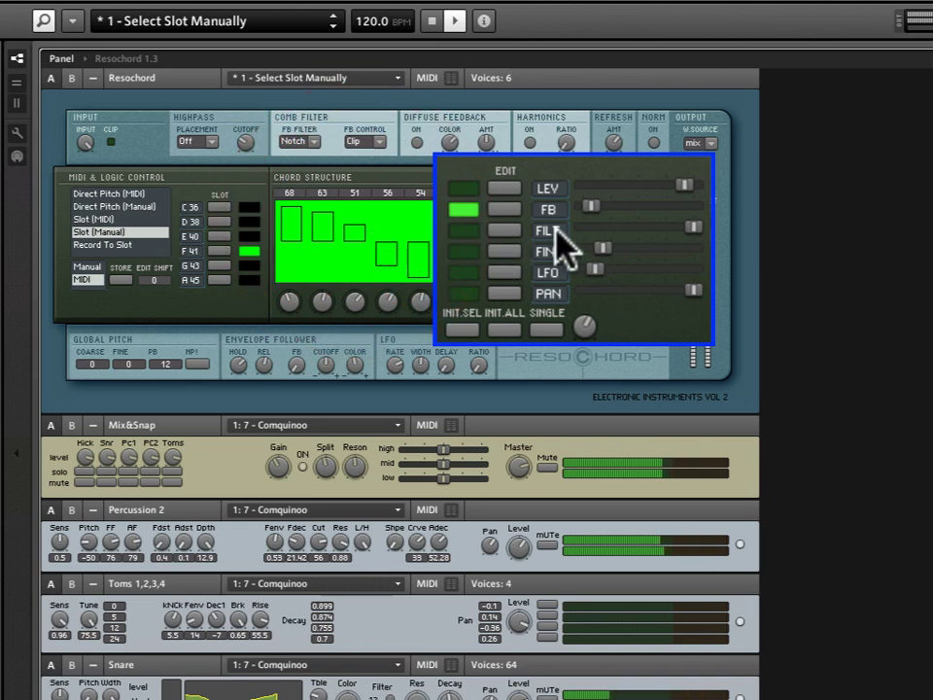
{"action": "left_click_drag", "start_coordinate": [590, 206], "coordinate": [715, 224]}
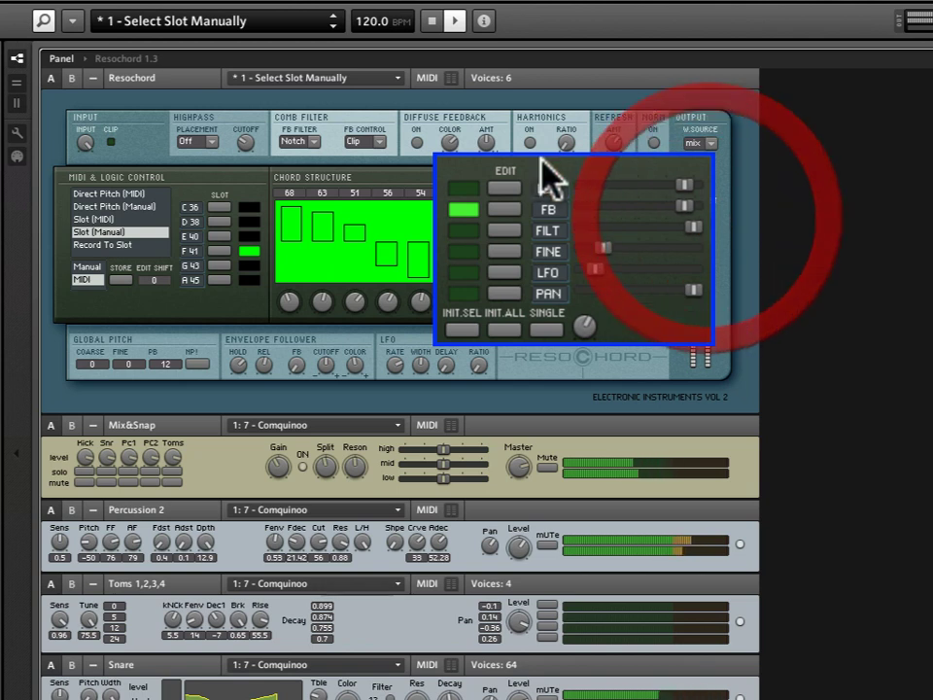
Stop playback and reload the snapshot "1 - Select Slot Manually" by stepping away from it and back.
{"action": "left_click", "coordinate": [430, 22]}
{"action": "left_click", "coordinate": [334, 25]}
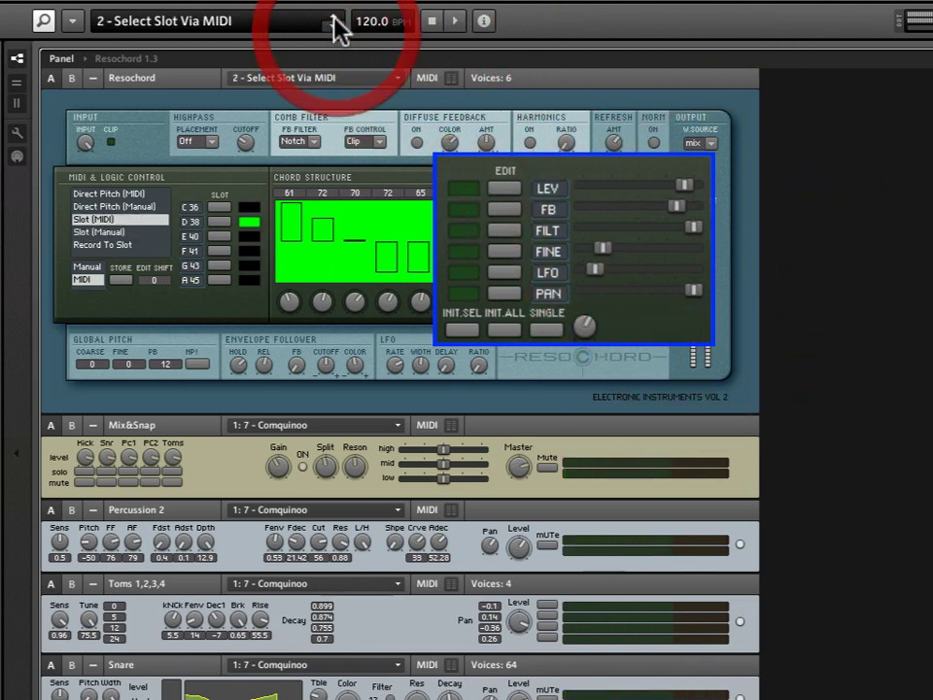
{"action": "left_click", "coordinate": [333, 25]}
{"action": "left_click", "coordinate": [333, 19]}
{"action": "left_click", "coordinate": [333, 18]}
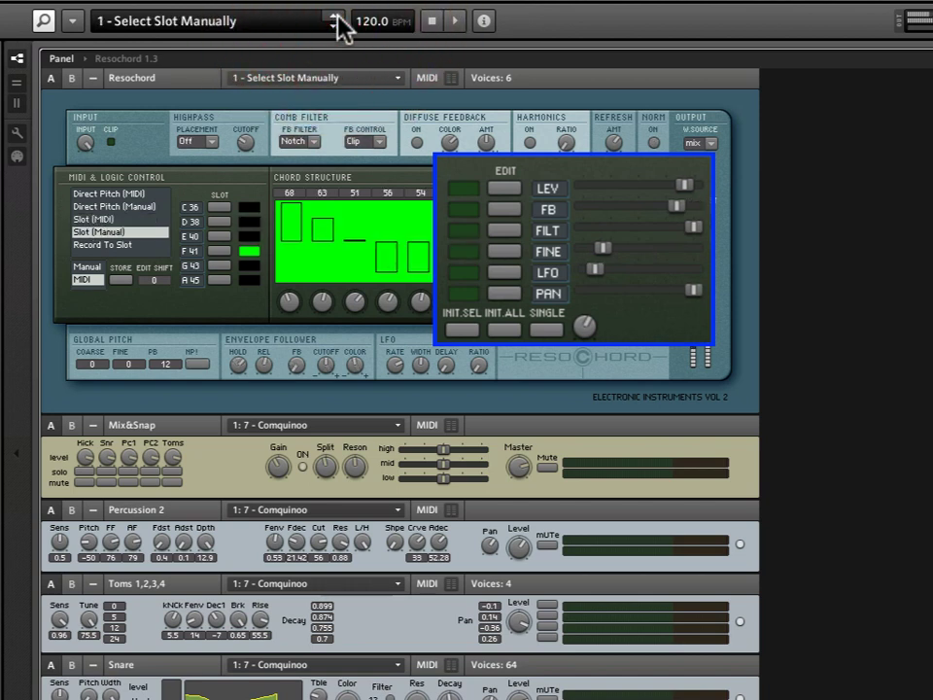
Show the FILT edit page and set the comb filter's FB Filter to LP.
{"action": "left_click", "coordinate": [506, 230]}
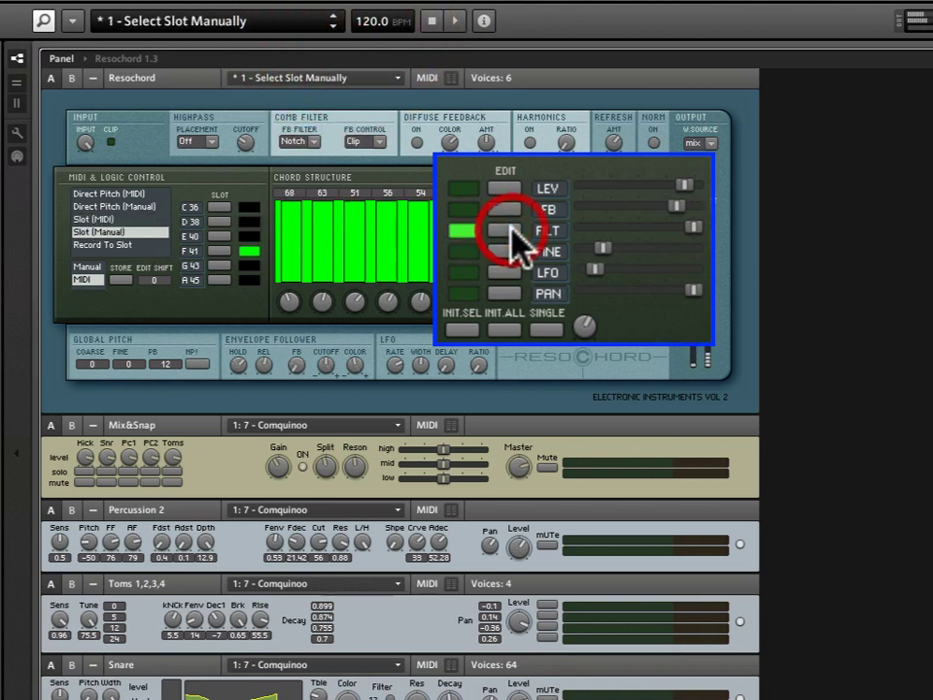
{"action": "left_click", "coordinate": [313, 141]}
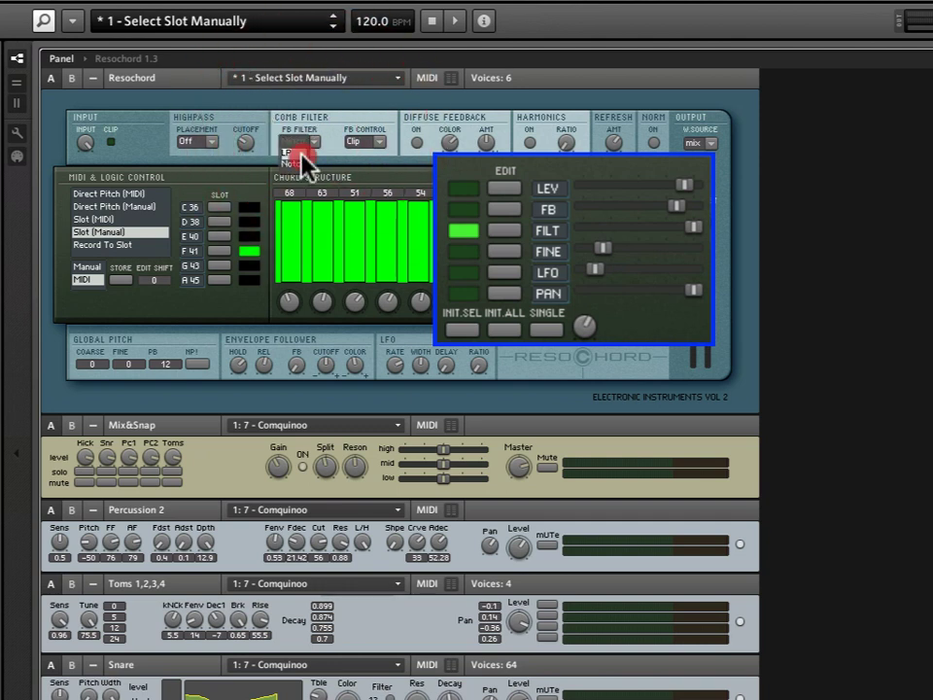
{"action": "left_click", "coordinate": [301, 153]}
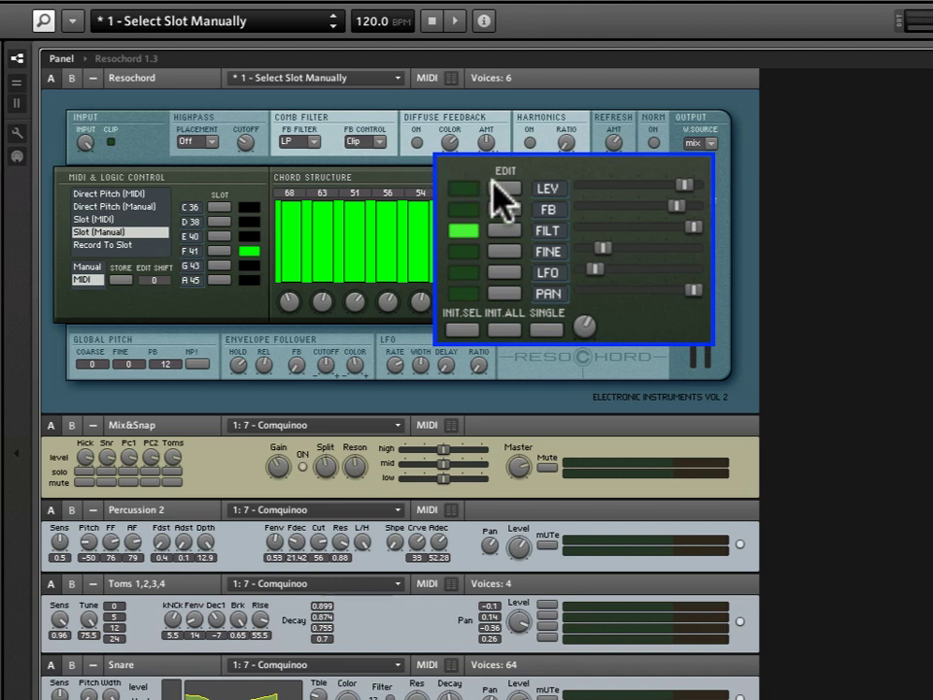
Set the LEV bars of all voices except 51 to zero and start playback.
{"action": "left_click", "coordinate": [466, 187]}
{"action": "left_click_drag", "start_coordinate": [320, 278], "coordinate": [271, 294]}
{"action": "left_click_drag", "start_coordinate": [375, 275], "coordinate": [449, 278]}
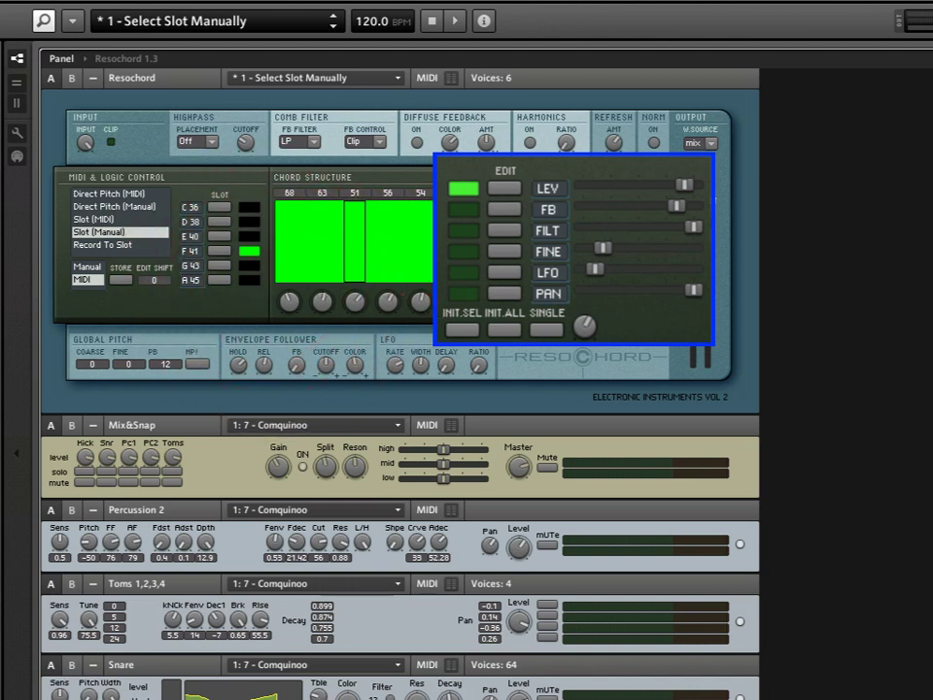
{"action": "key", "text": "space"}
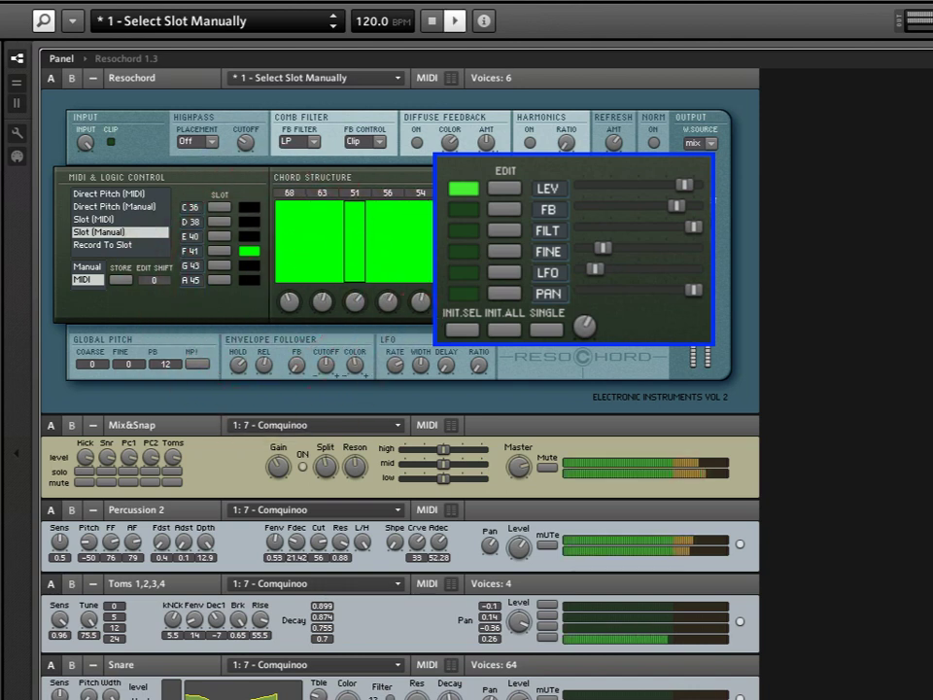
Vary the FILT value of voice 51 while it plays, leaving it near maximum.
{"action": "left_click", "coordinate": [516, 231]}
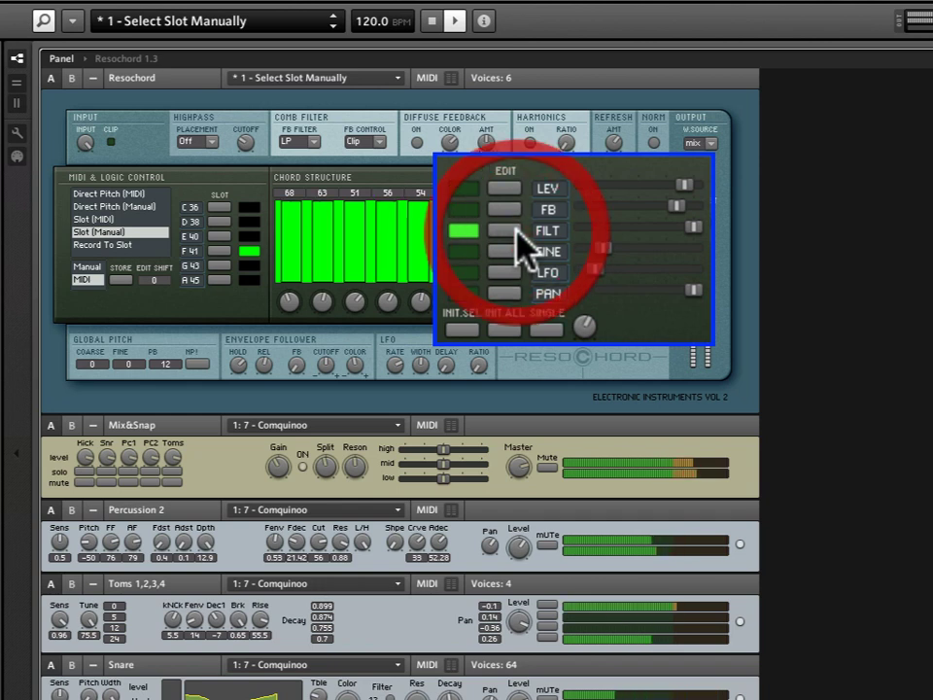
{"action": "left_click", "coordinate": [355, 202]}
{"action": "mouse_move", "coordinate": [356, 204]}
{"action": "left_mouse_down"}
{"action": "mouse_move", "coordinate": [358, 281]}
{"action": "mouse_move", "coordinate": [364, 193]}
{"action": "mouse_move", "coordinate": [365, 271]}
{"action": "mouse_move", "coordinate": [377, 183]}
{"action": "left_mouse_up"}
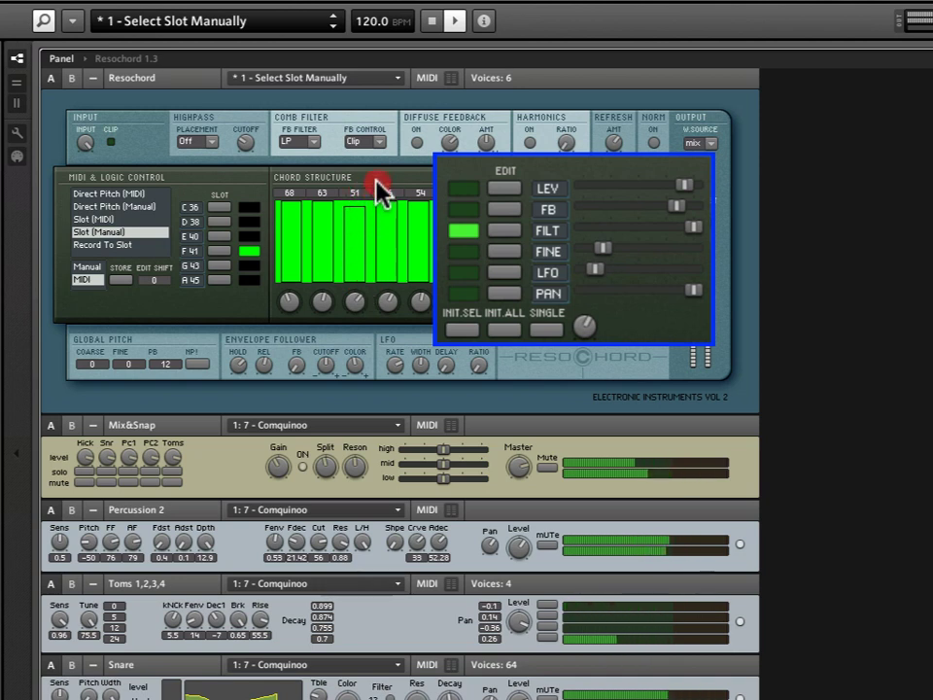
Restore all voices' LEV bars to full and redraw their FILT bars at different reduced heights.
{"action": "left_click", "coordinate": [464, 189]}
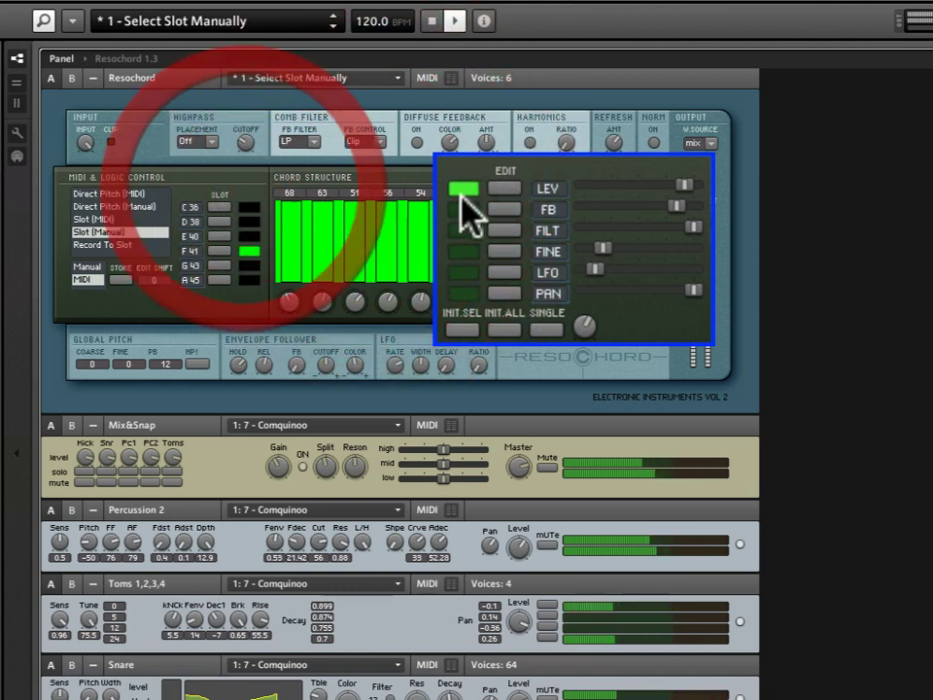
{"action": "left_click", "coordinate": [505, 230]}
{"action": "left_click", "coordinate": [401, 286]}
{"action": "mouse_move", "coordinate": [401, 282]}
{"action": "left_mouse_down"}
{"action": "mouse_move", "coordinate": [290, 259]}
{"action": "mouse_move", "coordinate": [294, 273]}
{"action": "mouse_move", "coordinate": [423, 281]}
{"action": "mouse_move", "coordinate": [417, 271]}
{"action": "mouse_move", "coordinate": [360, 277]}
{"action": "mouse_move", "coordinate": [302, 252]}
{"action": "mouse_move", "coordinate": [304, 234]}
{"action": "mouse_move", "coordinate": [375, 260]}
{"action": "mouse_move", "coordinate": [408, 229]}
{"action": "mouse_move", "coordinate": [398, 238]}
{"action": "left_mouse_up"}
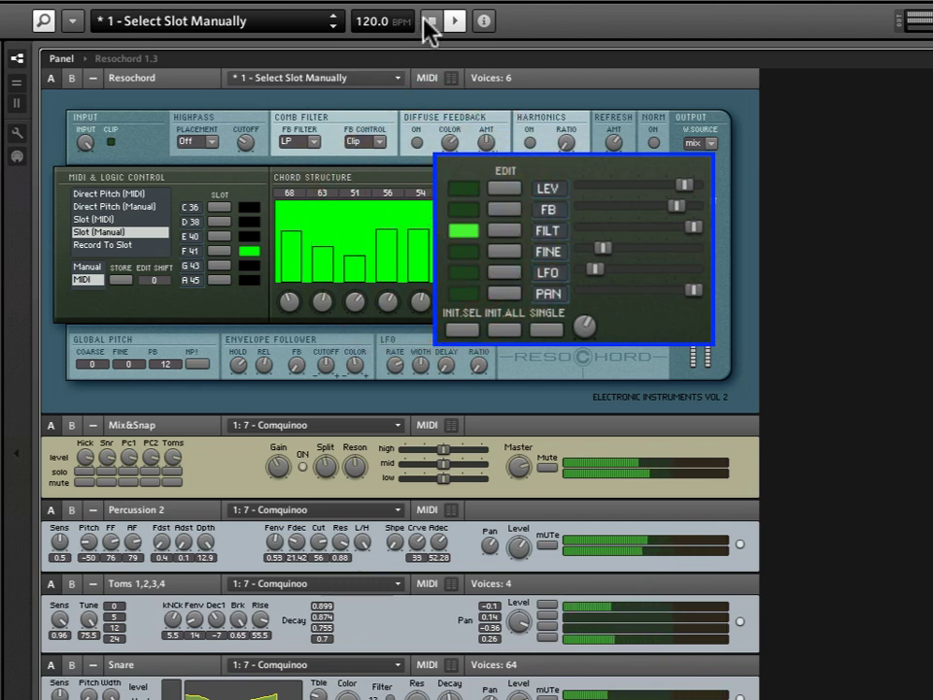
Stop playback, reload the snapshot "1 - Select Slot Manually" and show the FINE edit page.
{"action": "left_click", "coordinate": [334, 28]}
{"action": "left_click", "coordinate": [333, 16]}
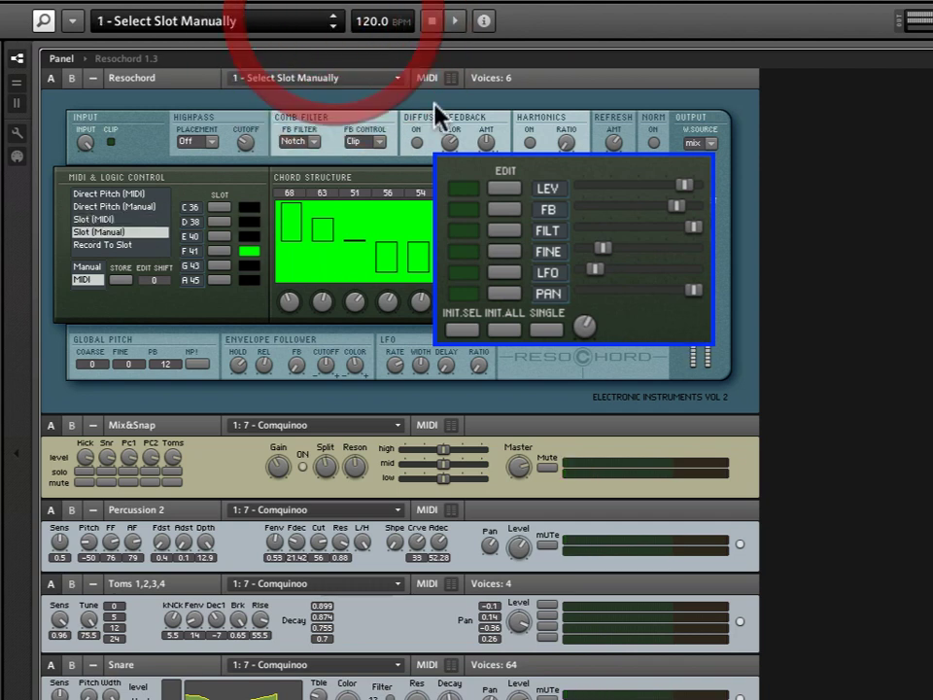
{"action": "left_click", "coordinate": [505, 254]}
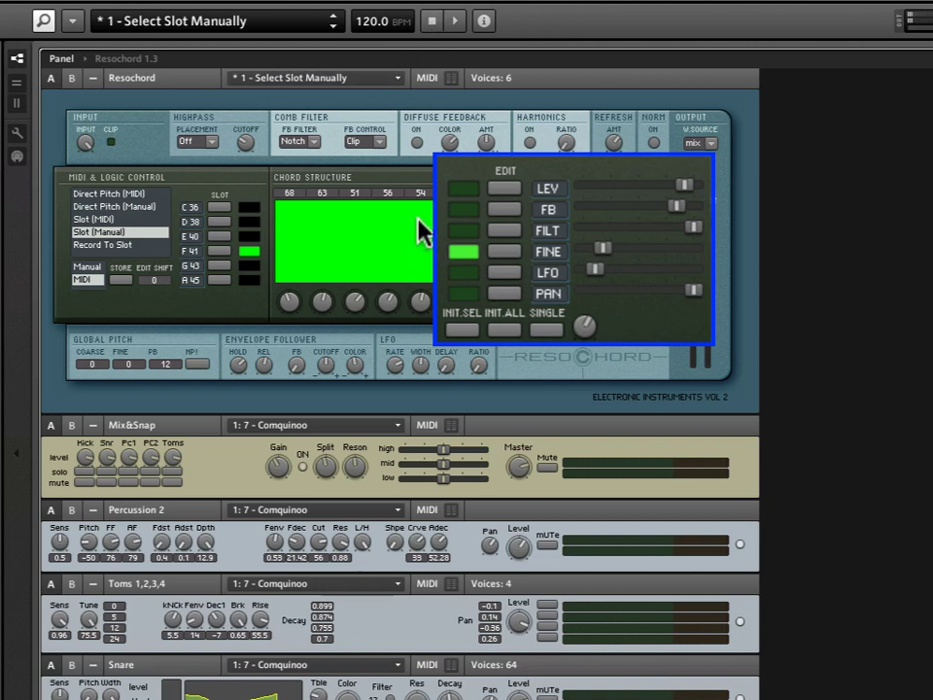
Draw different positive and negative FINE offsets for the voices during playback and raise the overall FINE amount near maximum.
{"action": "key", "text": "space"}
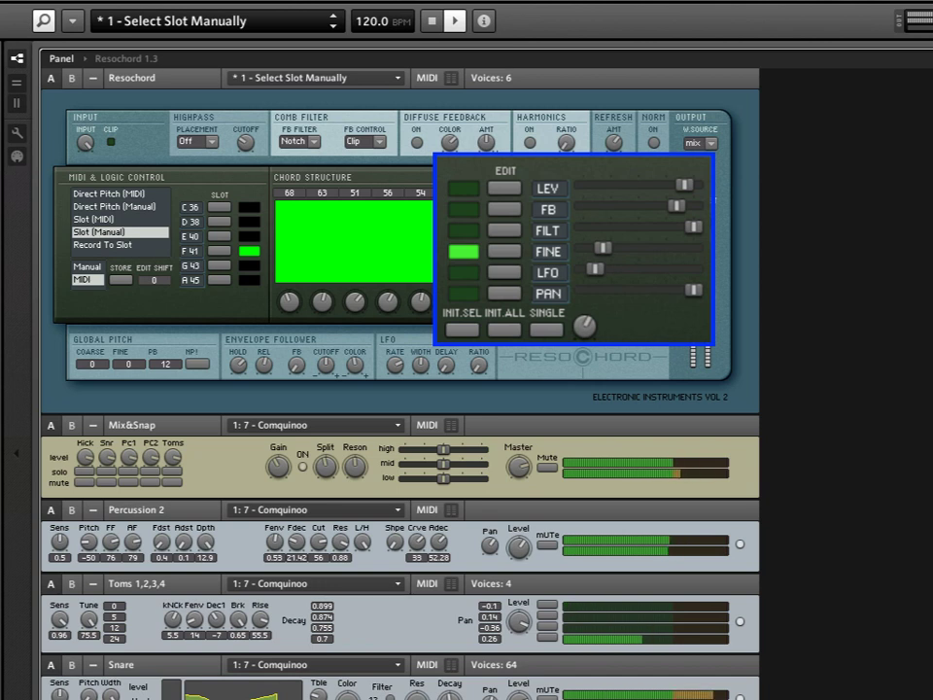
{"action": "mouse_move", "coordinate": [345, 206]}
{"action": "left_mouse_down"}
{"action": "mouse_move", "coordinate": [270, 201]}
{"action": "mouse_move", "coordinate": [270, 278]}
{"action": "mouse_move", "coordinate": [322, 297]}
{"action": "mouse_move", "coordinate": [405, 301]}
{"action": "mouse_move", "coordinate": [399, 276]}
{"action": "mouse_move", "coordinate": [381, 264]}
{"action": "mouse_move", "coordinate": [263, 203]}
{"action": "mouse_move", "coordinate": [307, 234]}
{"action": "left_mouse_up"}
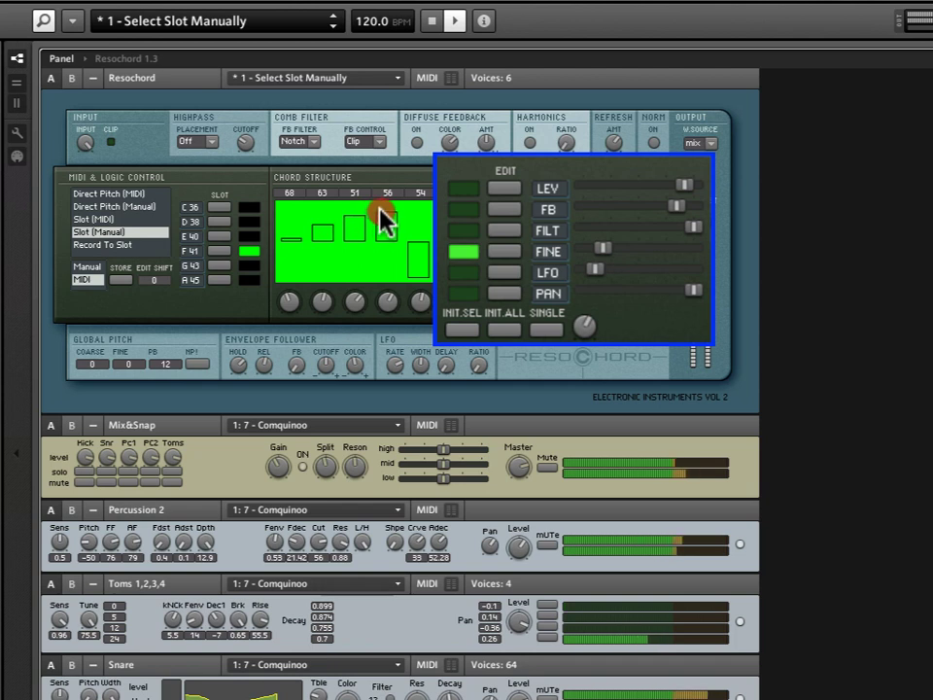
{"action": "left_click_drag", "start_coordinate": [381, 212], "coordinate": [392, 212]}
{"action": "left_click_drag", "start_coordinate": [602, 248], "coordinate": [673, 251]}
{"action": "key", "text": "space"}
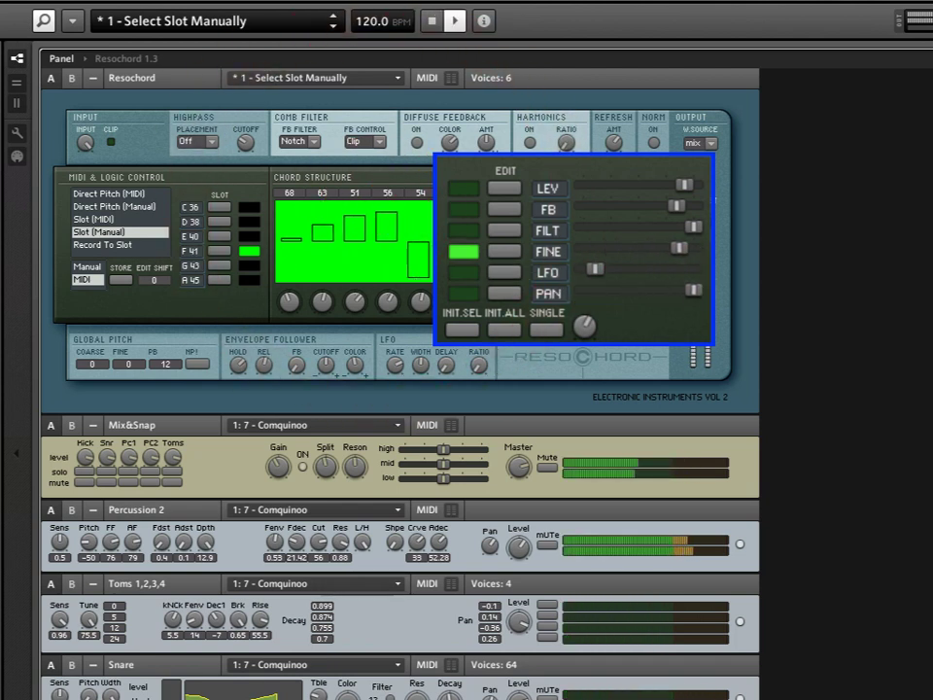
{"action": "left_click_drag", "start_coordinate": [683, 246], "coordinate": [688, 247]}
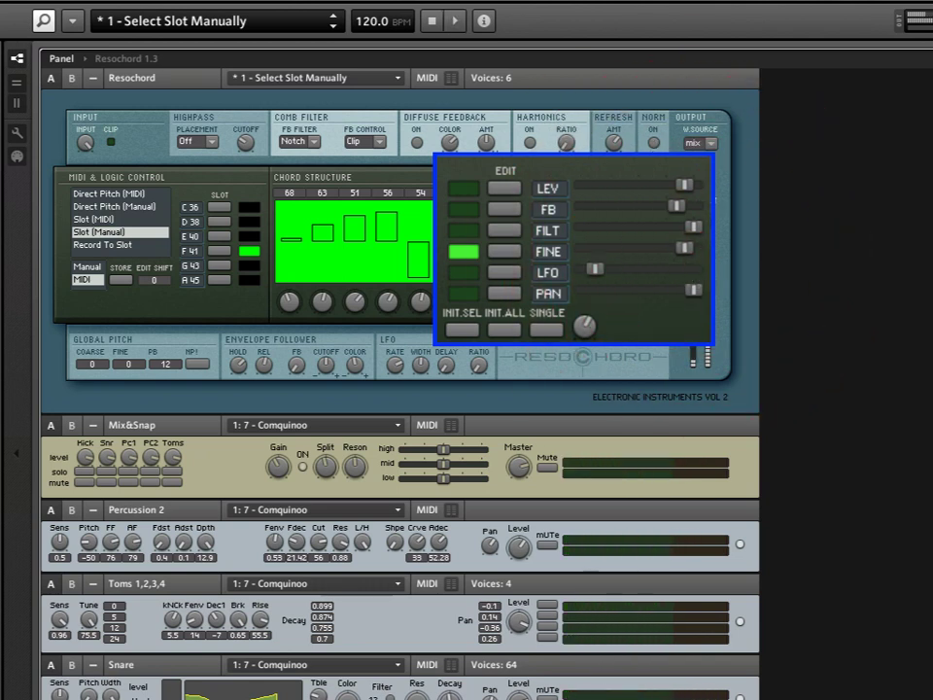
Restart playback, raise the FINE amount slightly more, and redraw the voices' FINE offsets as a descending series of small values.
{"action": "left_click_drag", "start_coordinate": [413, 230], "coordinate": [395, 249]}
{"action": "key", "text": "space"}
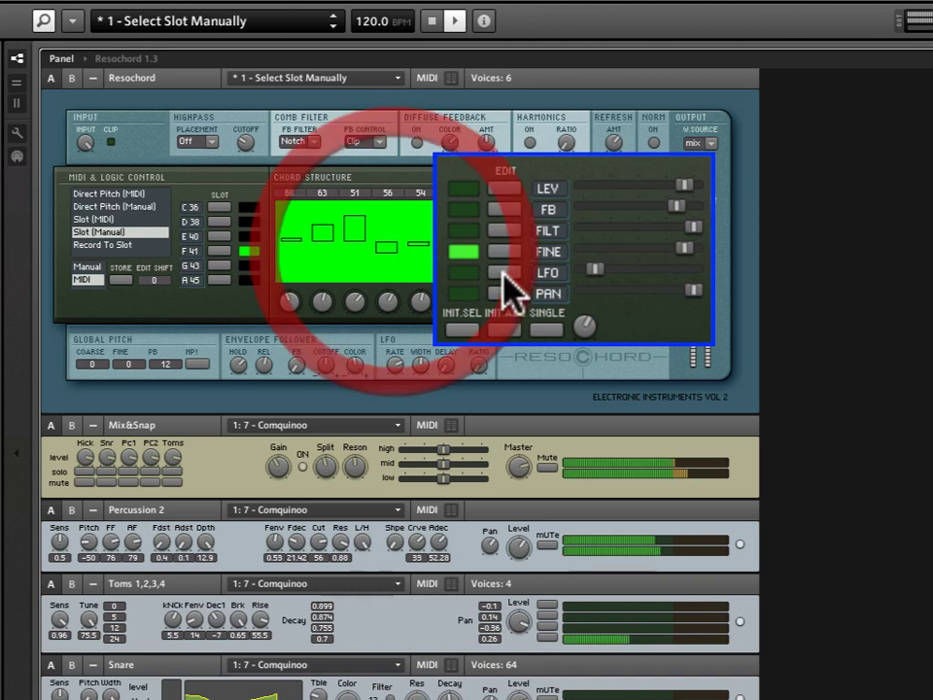
{"action": "left_click_drag", "start_coordinate": [683, 249], "coordinate": [687, 249]}
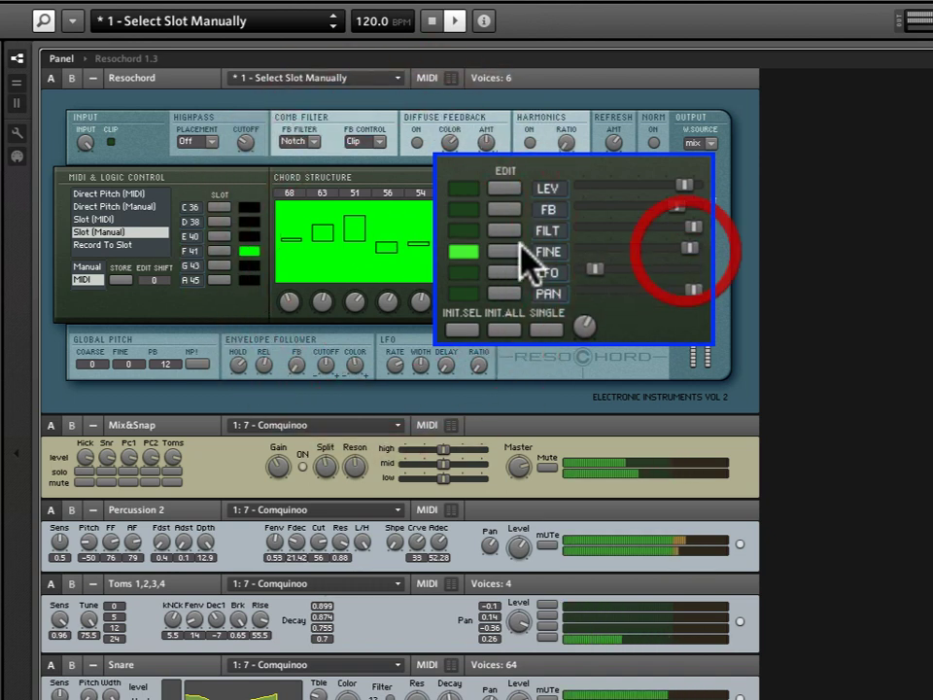
{"action": "mouse_move", "coordinate": [417, 259]}
{"action": "left_mouse_down"}
{"action": "mouse_move", "coordinate": [381, 253]}
{"action": "mouse_move", "coordinate": [336, 198]}
{"action": "mouse_move", "coordinate": [297, 204]}
{"action": "mouse_move", "coordinate": [288, 226]}
{"action": "mouse_move", "coordinate": [293, 259]}
{"action": "mouse_move", "coordinate": [347, 258]}
{"action": "mouse_move", "coordinate": [407, 236]}
{"action": "mouse_move", "coordinate": [435, 238]}
{"action": "mouse_move", "coordinate": [276, 224]}
{"action": "left_mouse_up"}
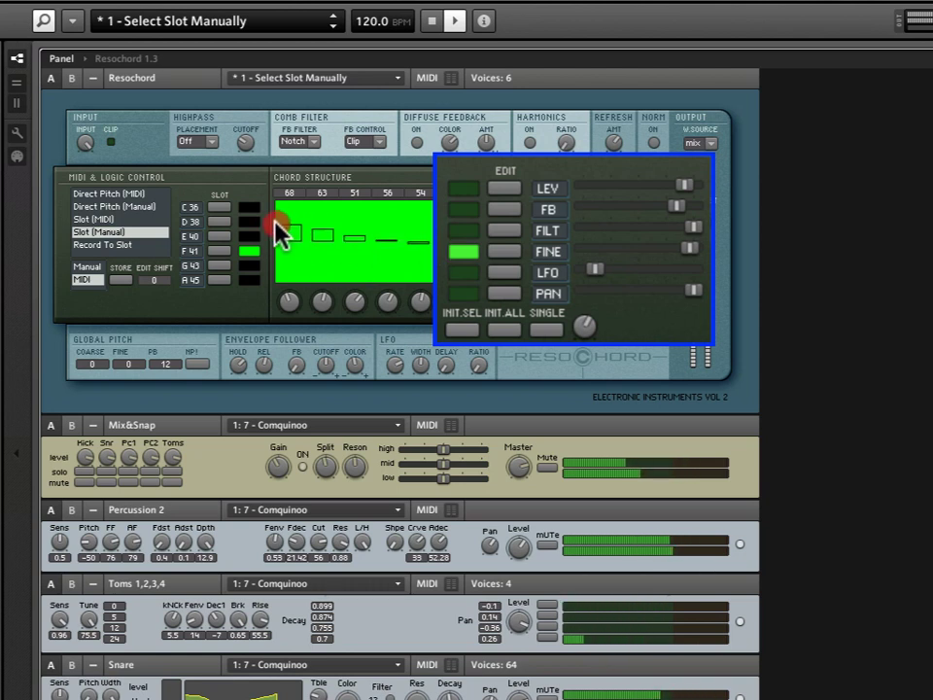
Reload the snapshot "1 - Select Slot Manually" to discard the FINE edits.
{"action": "left_click", "coordinate": [334, 16]}
{"action": "left_click", "coordinate": [334, 24]}
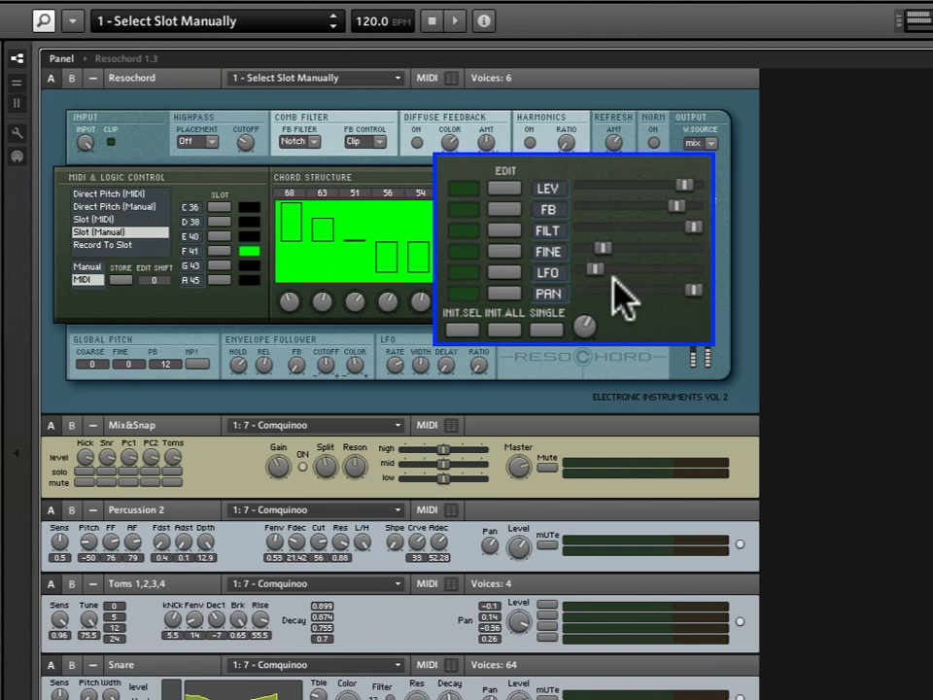
Show the LFO edit page and raise the overall LFO amount to about two thirds, auditioning it during playback.
{"action": "left_click", "coordinate": [509, 273]}
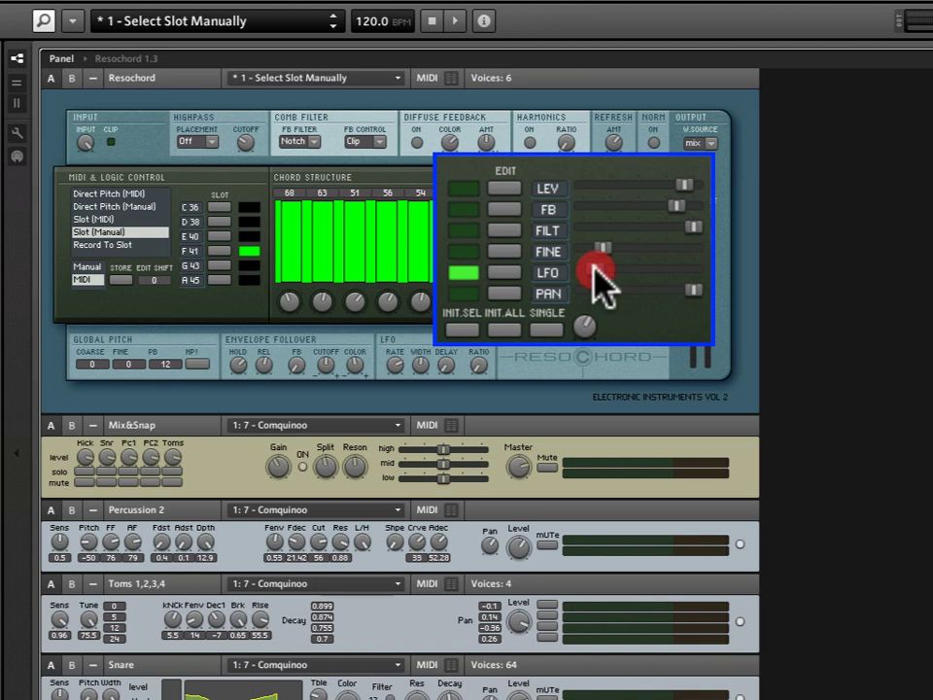
{"action": "key", "text": "space"}
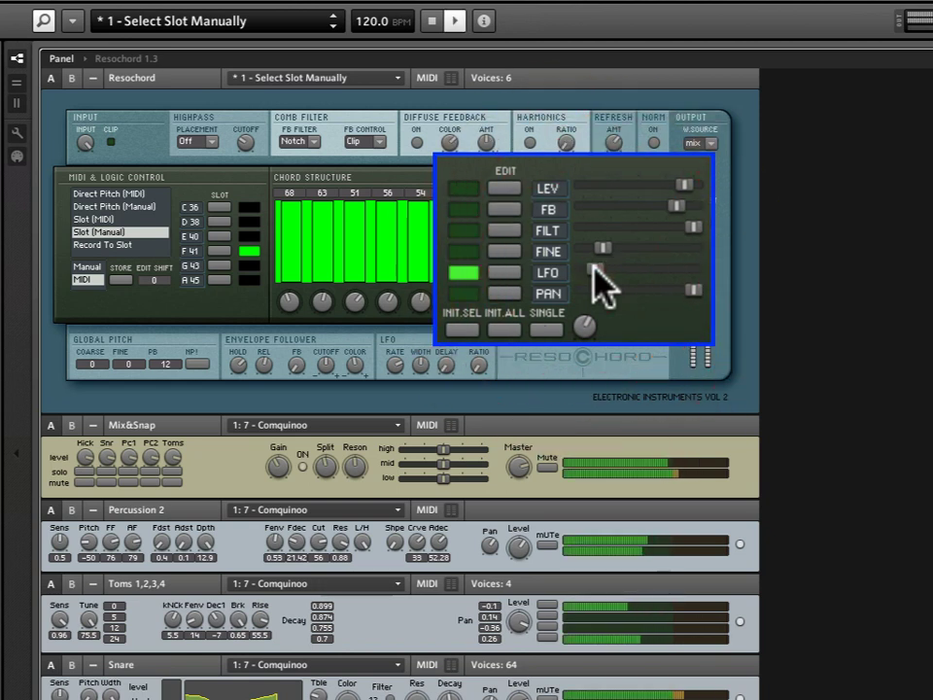
{"action": "left_click_drag", "start_coordinate": [593, 268], "coordinate": [690, 266]}
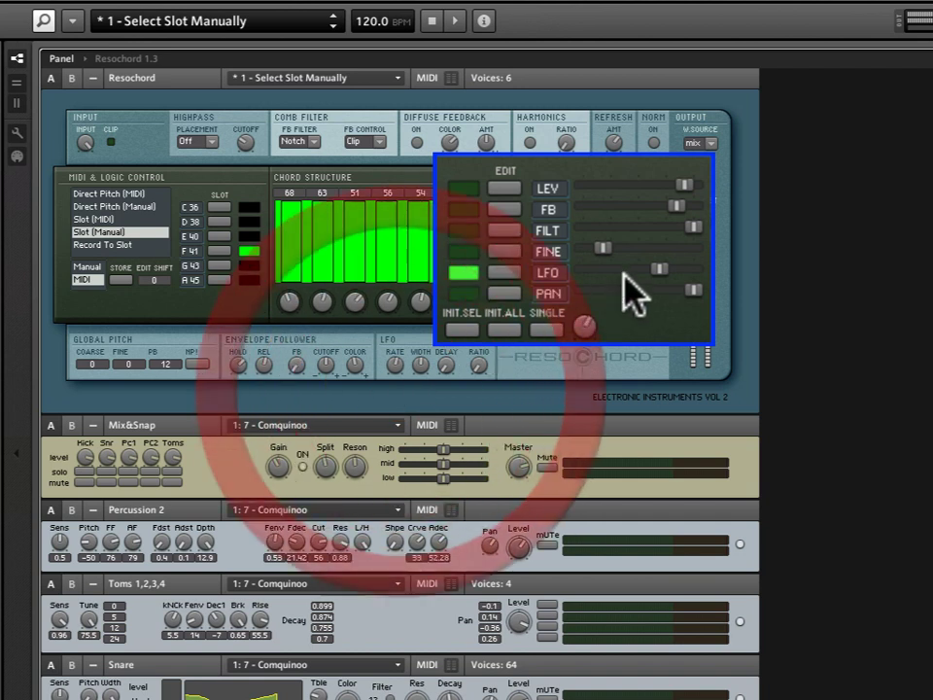
{"action": "left_click_drag", "start_coordinate": [661, 270], "coordinate": [648, 272]}
{"action": "key", "text": "space"}
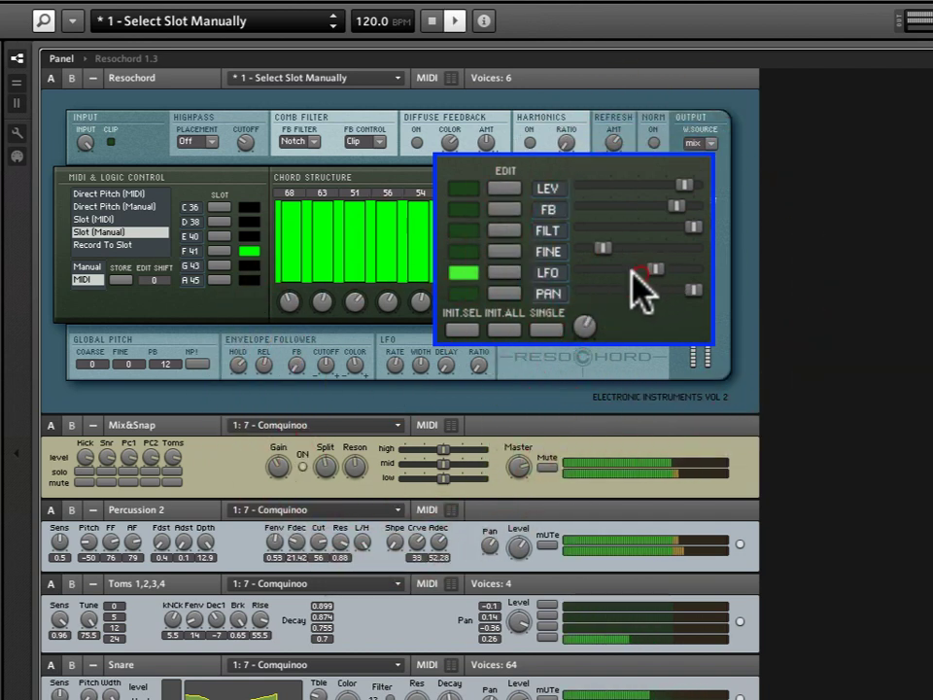
Nudge the overall LFO amount up slightly and lower the LFO RATE to a slow setting during playback.
{"action": "mouse_move", "coordinate": [395, 364]}
{"action": "left_mouse_down"}
{"action": "mouse_move", "coordinate": [401, 332]}
{"action": "mouse_move", "coordinate": [396, 365]}
{"action": "left_mouse_up"}
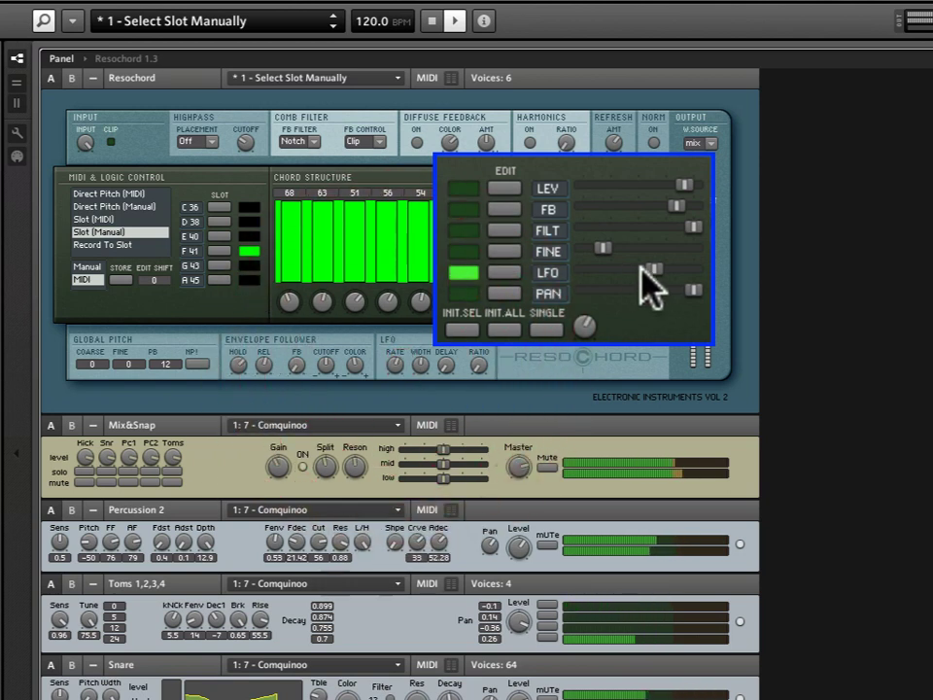
{"action": "left_click", "coordinate": [657, 270]}
{"action": "left_click_drag", "start_coordinate": [396, 364], "coordinate": [402, 453]}
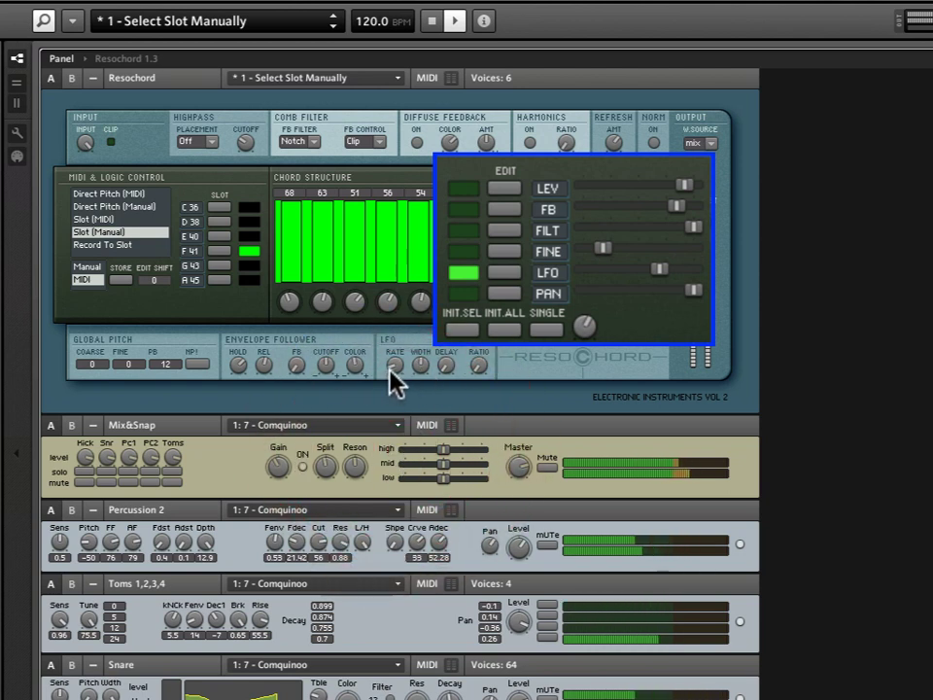
Draw the LFO amounts of all voices down to zero and back up to maximum.
{"action": "left_click", "coordinate": [503, 268]}
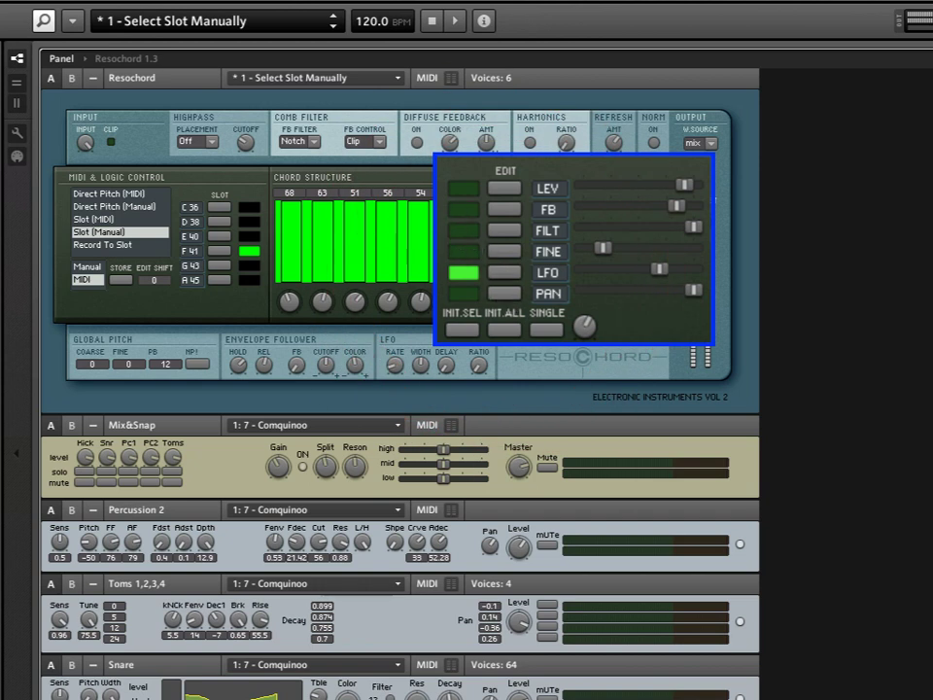
{"action": "left_click", "coordinate": [247, 306]}
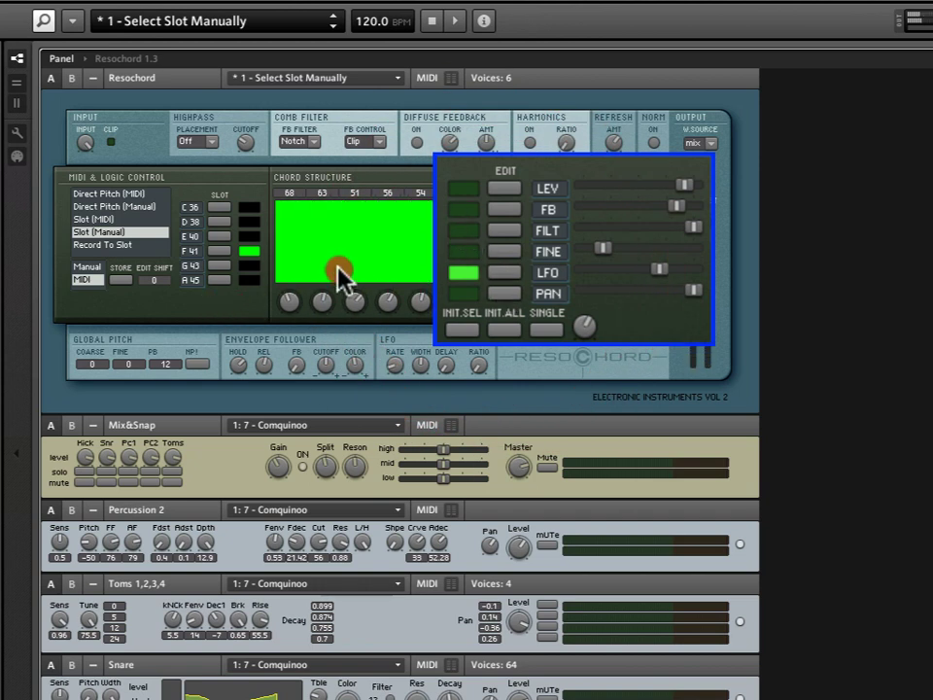
{"action": "mouse_move", "coordinate": [386, 223]}
{"action": "left_mouse_down"}
{"action": "mouse_move", "coordinate": [461, 224]}
{"action": "mouse_move", "coordinate": [285, 215]}
{"action": "mouse_move", "coordinate": [297, 206]}
{"action": "mouse_move", "coordinate": [457, 198]}
{"action": "mouse_move", "coordinate": [433, 186]}
{"action": "left_mouse_up"}
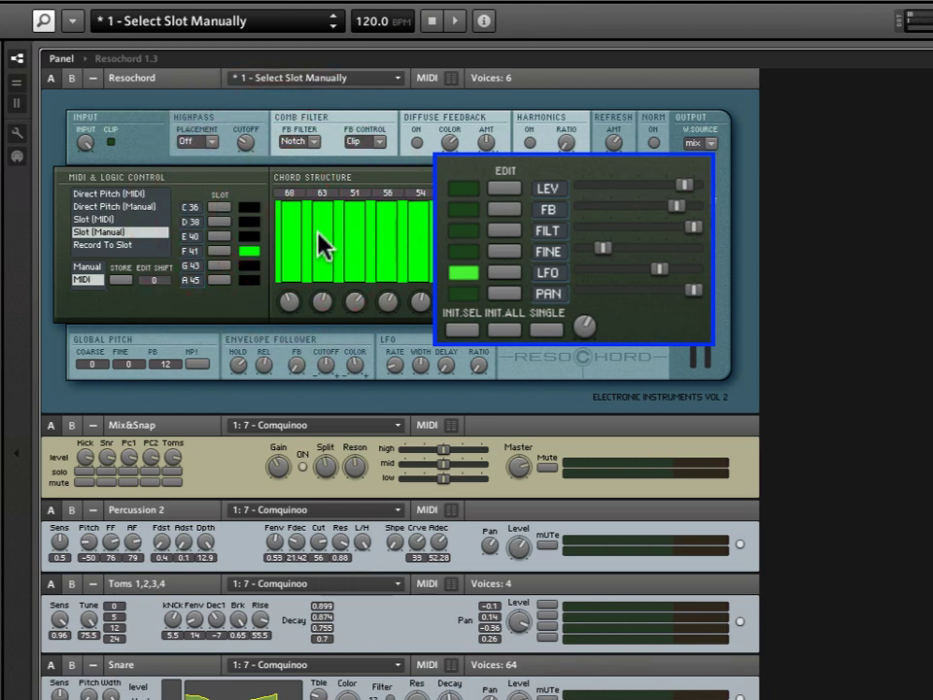
Restart playback, draw the voices' LFO amounts down to zero except a maximum on voice 54, and adjust the LFO RATE.
{"action": "left_click_drag", "start_coordinate": [283, 255], "coordinate": [289, 294]}
{"action": "key", "text": "space"}
{"action": "left_click_drag", "start_coordinate": [354, 273], "coordinate": [505, 293]}
{"action": "left_click_drag", "start_coordinate": [326, 229], "coordinate": [329, 318]}
{"action": "left_click", "coordinate": [350, 173]}
{"action": "left_click", "coordinate": [352, 333]}
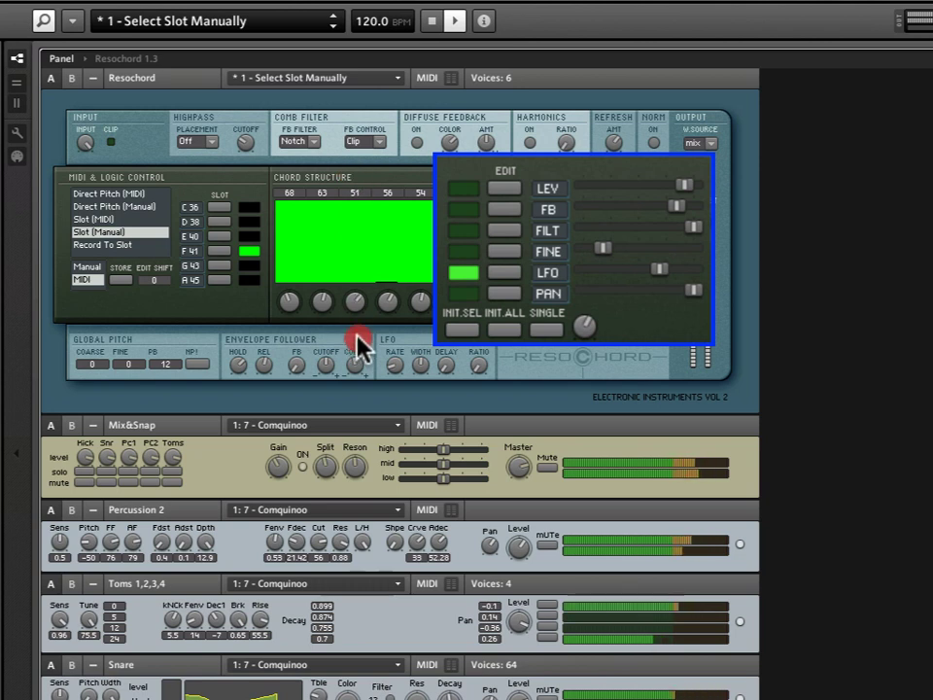
{"action": "left_click", "coordinate": [427, 193]}
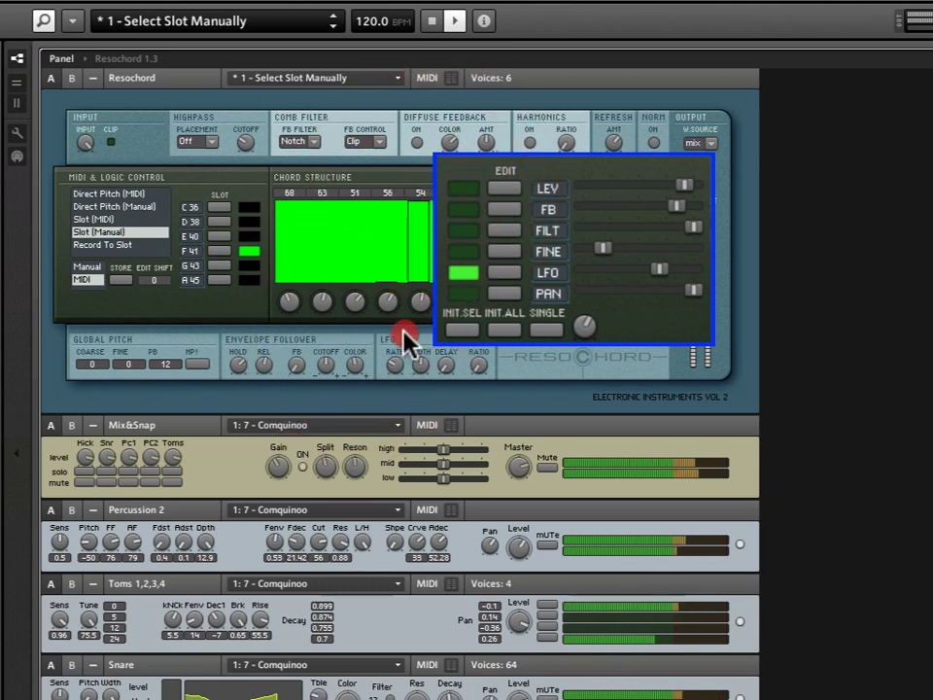
{"action": "mouse_move", "coordinate": [408, 293]}
{"action": "left_mouse_down"}
{"action": "mouse_move", "coordinate": [416, 231]}
{"action": "mouse_move", "coordinate": [409, 353]}
{"action": "left_mouse_up"}
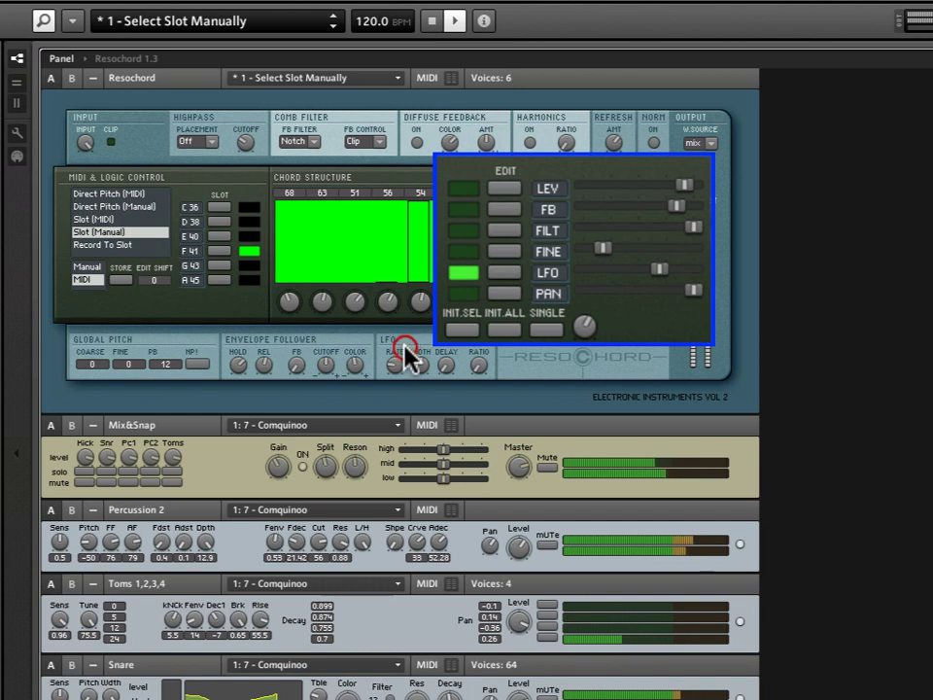
Reload the snapshot "1 - Select Slot Manually" to discard the LFO edits and show the PAN edit page.
{"action": "left_click", "coordinate": [330, 26]}
{"action": "left_click", "coordinate": [331, 19]}
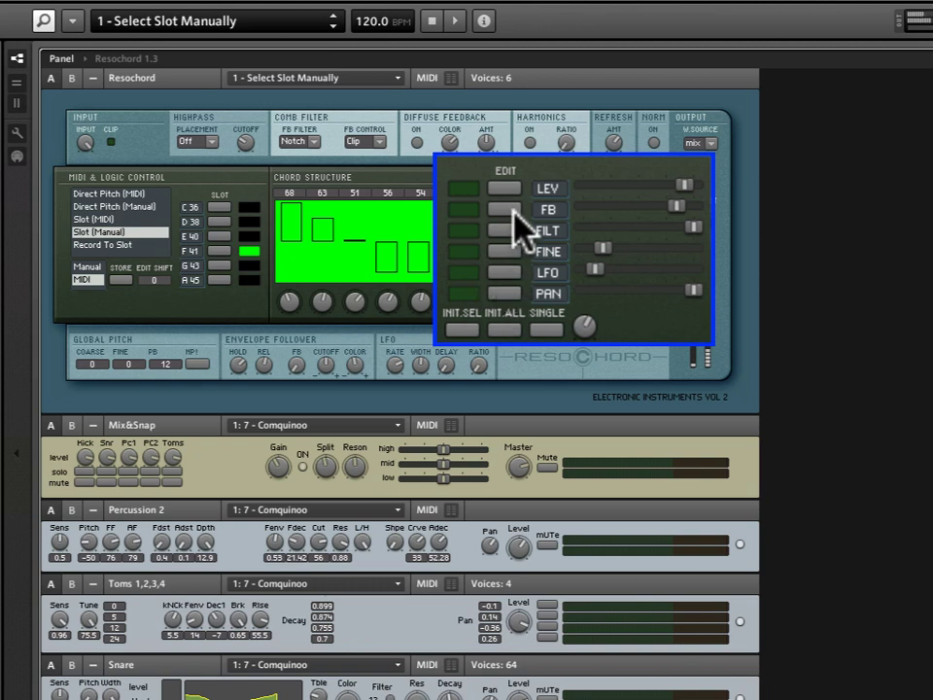
{"action": "left_click", "coordinate": [505, 292]}
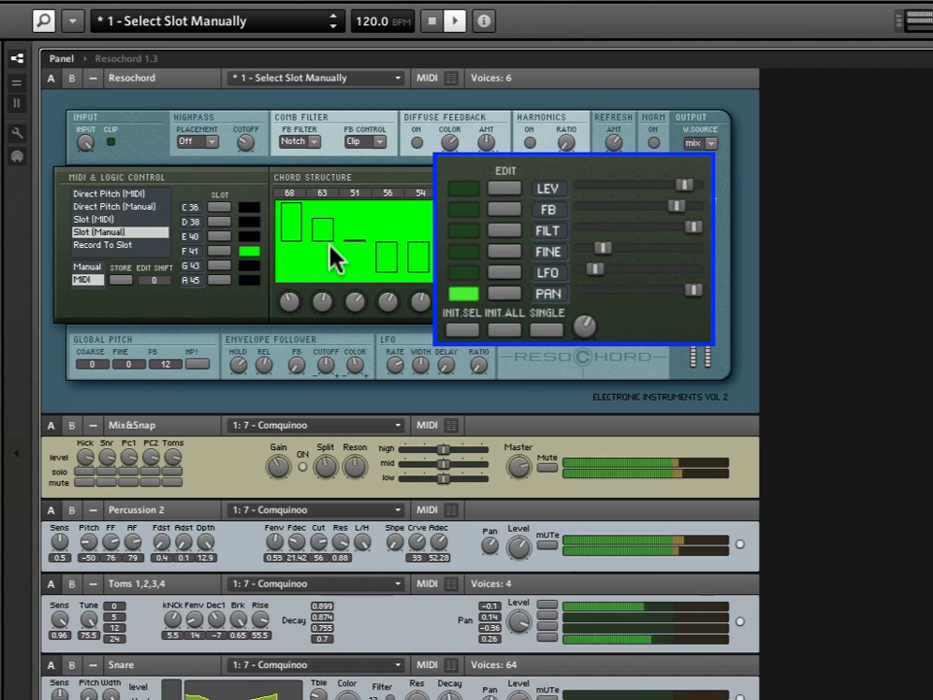
Show the LEV edit page and draw every voice's level down to zero except the third voice, 51.
{"action": "left_click", "coordinate": [505, 187]}
{"action": "left_click", "coordinate": [290, 301]}
{"action": "left_click_drag", "start_coordinate": [289, 297], "coordinate": [322, 303]}
{"action": "left_click", "coordinate": [419, 300]}
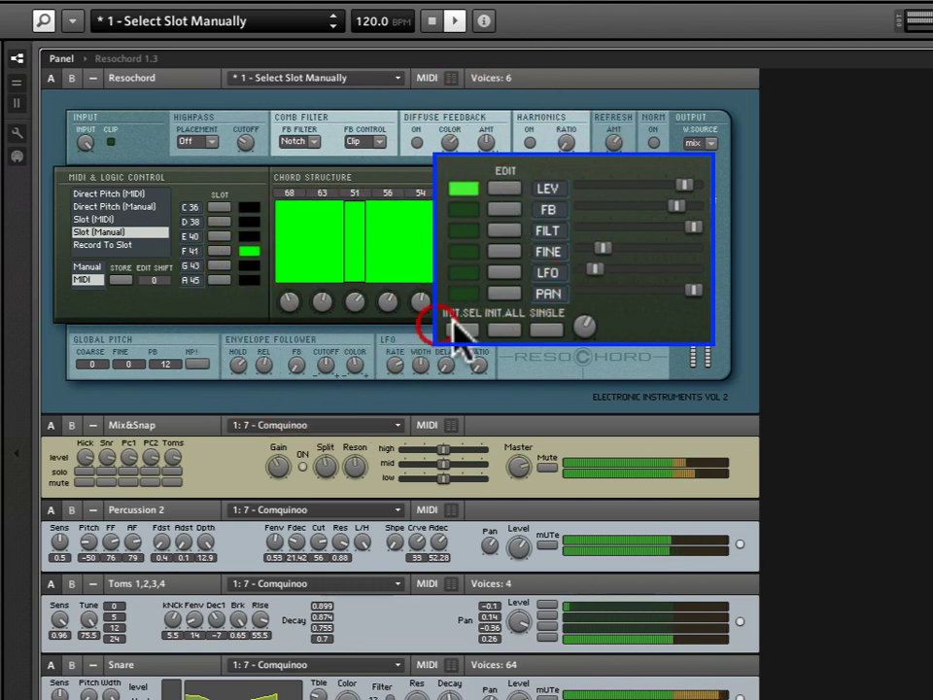
Return to the PAN edit page, sweep voice 51's pan from positive to fully negative, and draw voice 56's pan positive.
{"action": "left_click", "coordinate": [502, 292]}
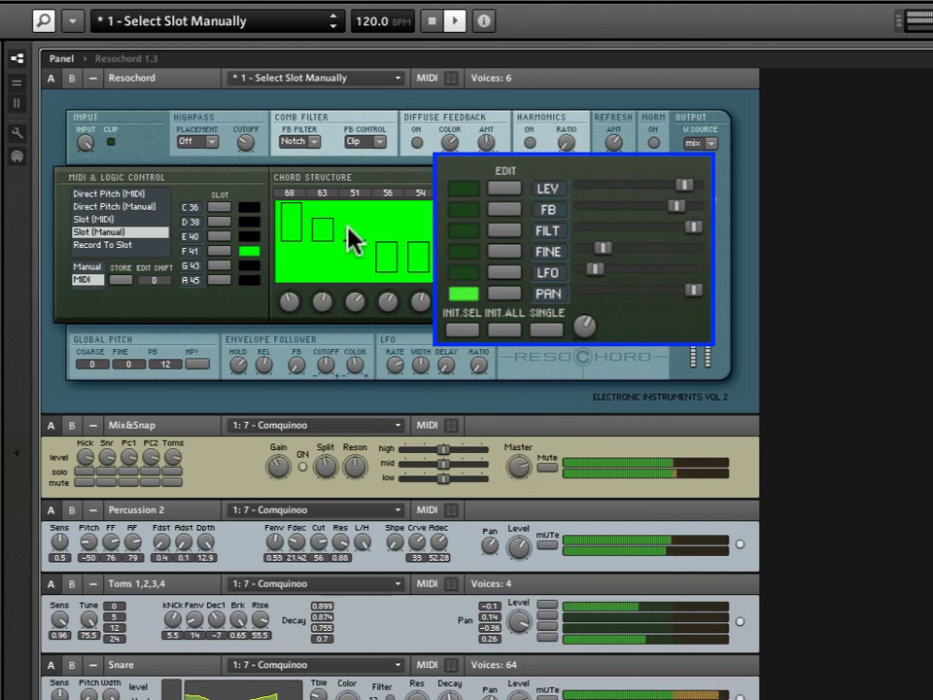
{"action": "left_click_drag", "start_coordinate": [350, 248], "coordinate": [354, 223]}
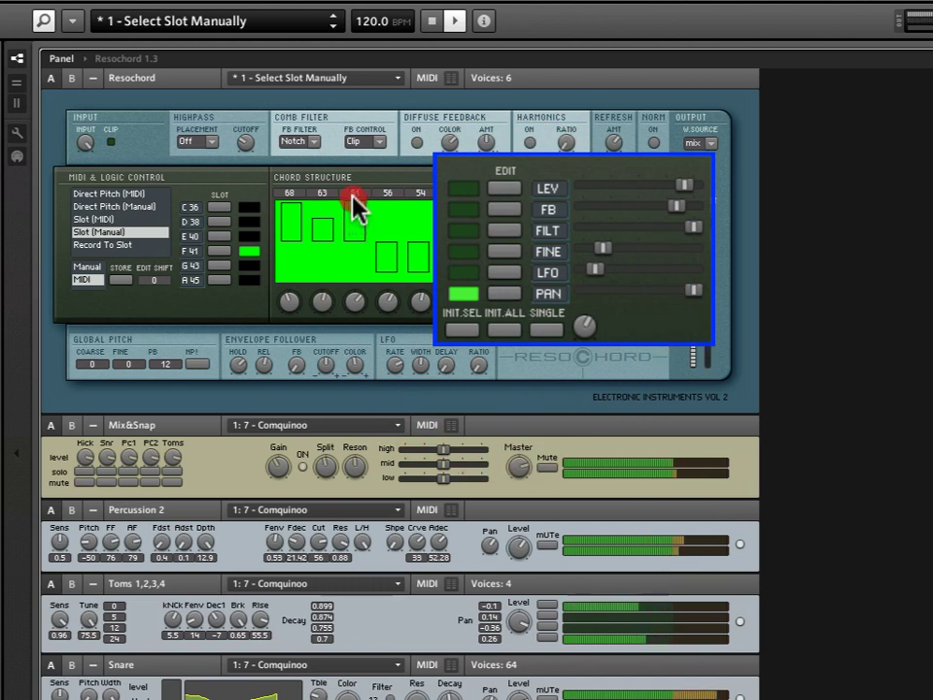
{"action": "left_click_drag", "start_coordinate": [354, 197], "coordinate": [353, 280]}
{"action": "left_click_drag", "start_coordinate": [377, 215], "coordinate": [385, 208]}
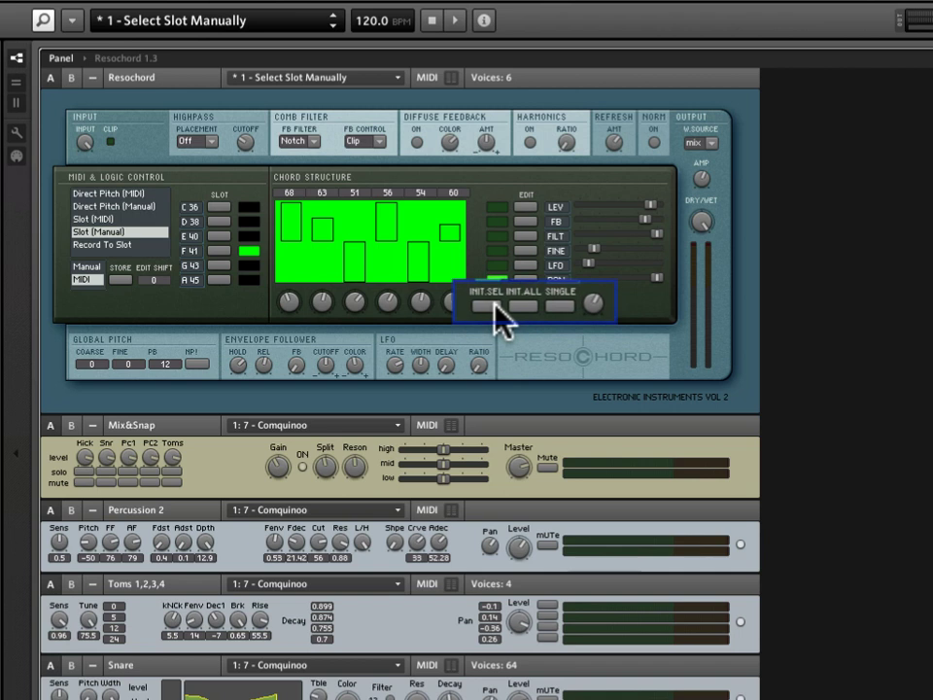
Initialize the PAN edit page on its own, and initialize all edit pages at once.
{"action": "left_click", "coordinate": [525, 265]}
{"action": "left_click", "coordinate": [524, 278]}
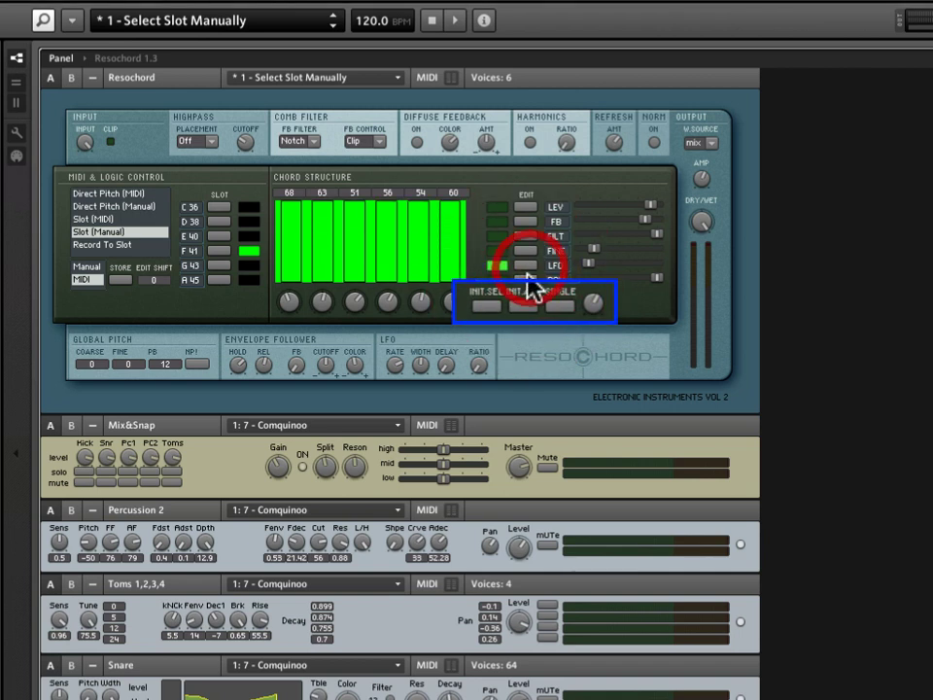
{"action": "left_click", "coordinate": [487, 303]}
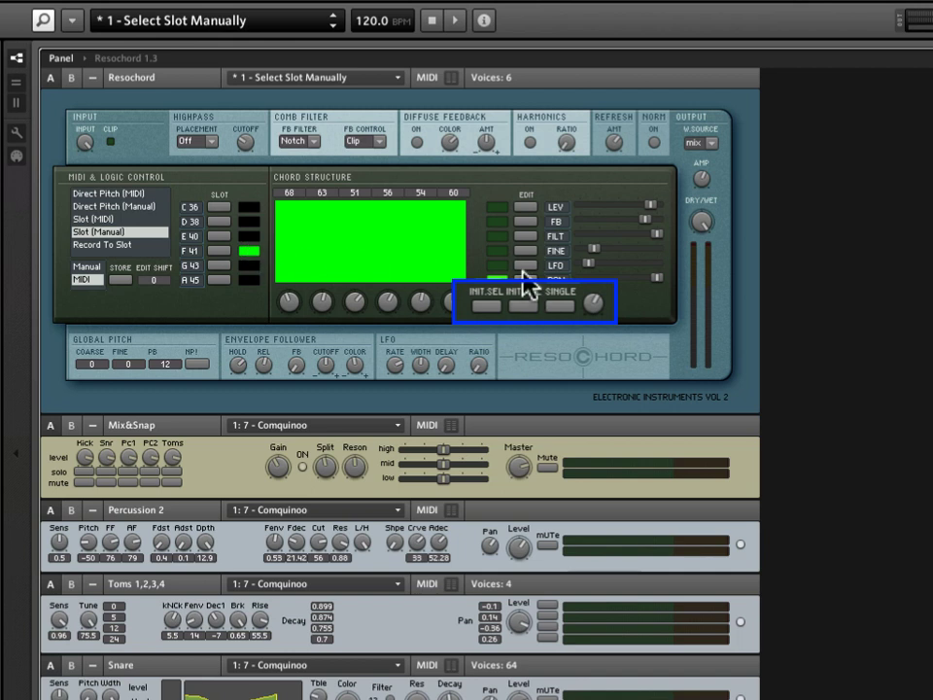
{"action": "left_click", "coordinate": [528, 301]}
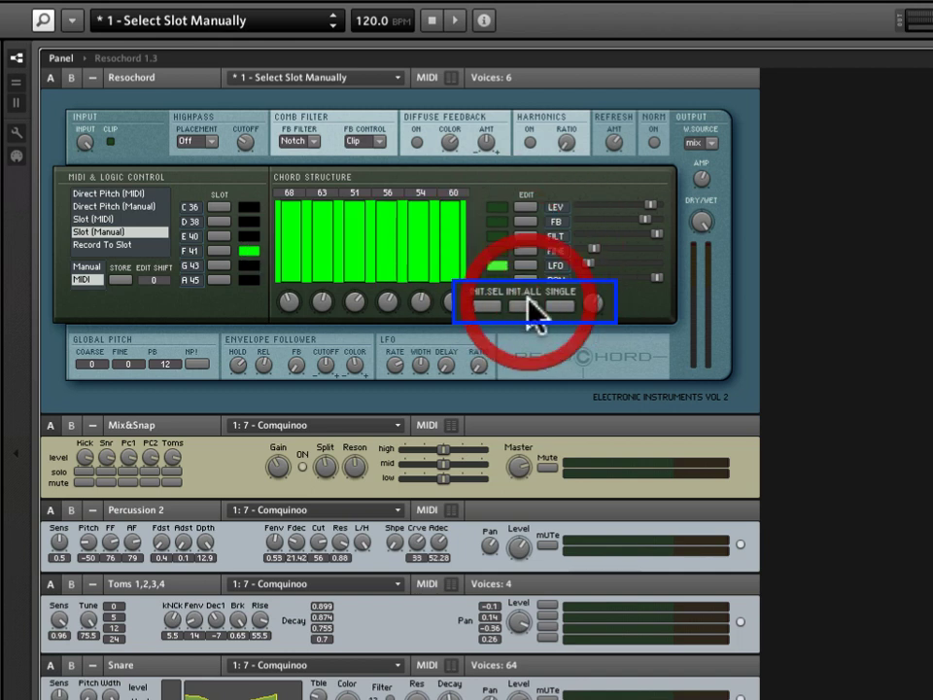
Draw FINE offsets across the voices and reset them by initializing all edit pages.
{"action": "left_click", "coordinate": [525, 250]}
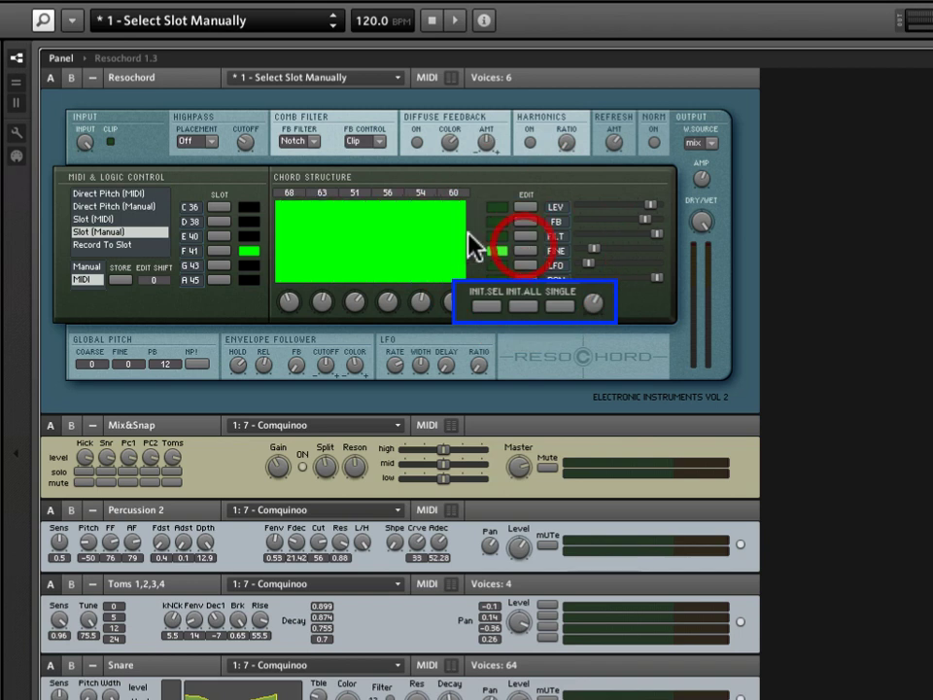
{"action": "mouse_move", "coordinate": [459, 254]}
{"action": "left_mouse_down"}
{"action": "mouse_move", "coordinate": [410, 275]}
{"action": "mouse_move", "coordinate": [240, 226]}
{"action": "left_mouse_up"}
{"action": "left_click", "coordinate": [532, 306]}
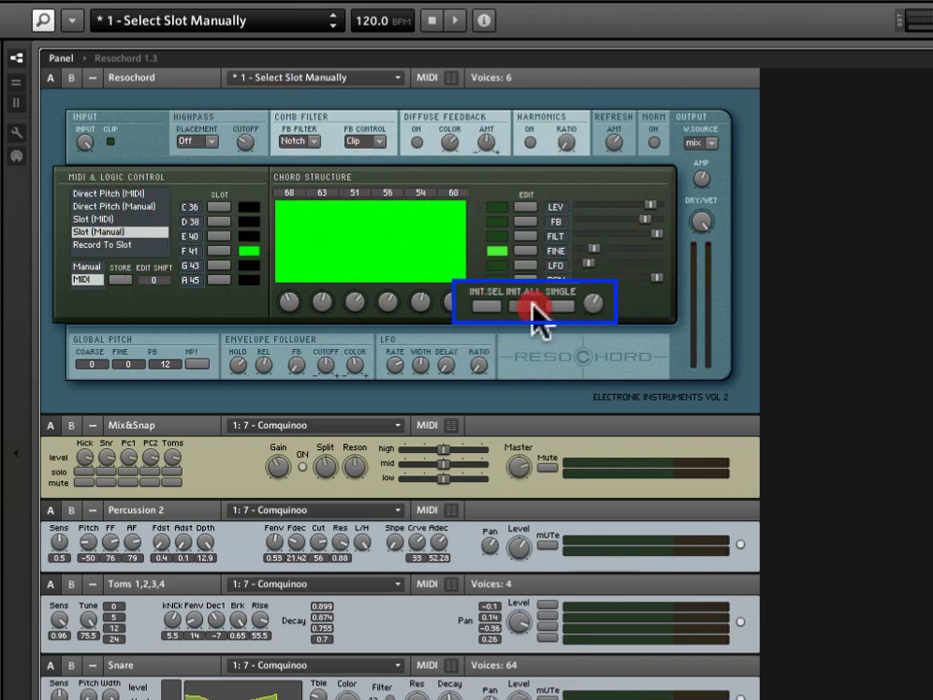
Check the LEV, FB, FINE, PAN and LFO edit pages for their initialized values.
{"action": "left_click", "coordinate": [525, 207]}
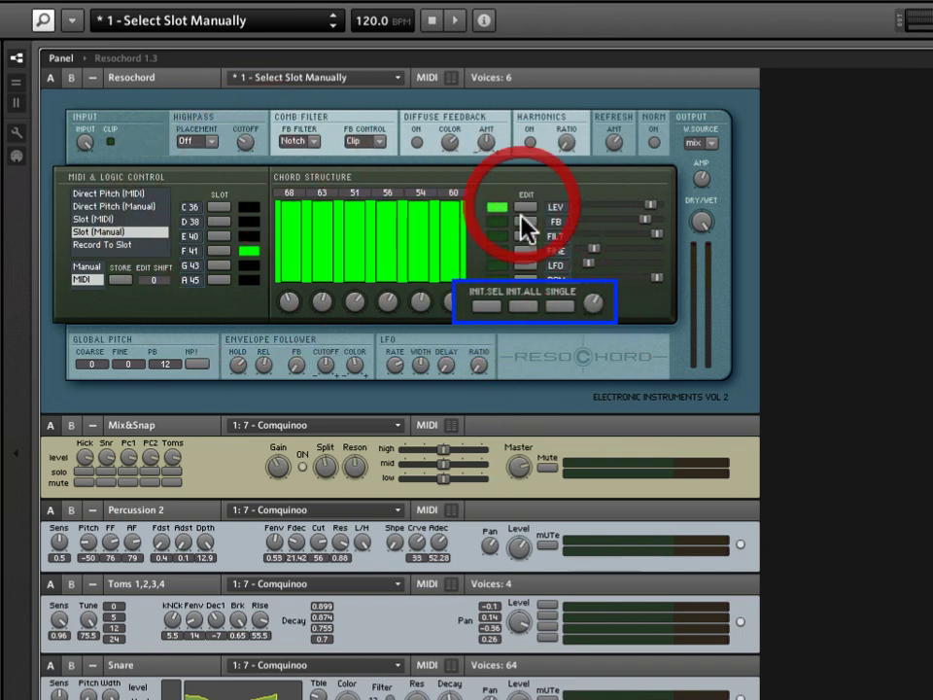
{"action": "left_click", "coordinate": [524, 222]}
{"action": "left_click", "coordinate": [526, 252]}
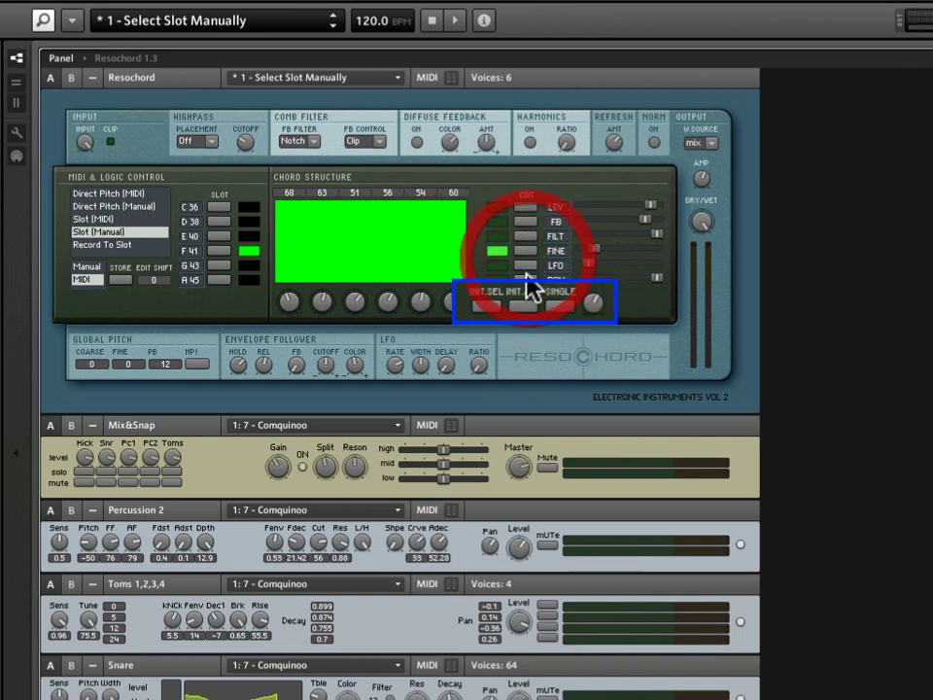
{"action": "left_click", "coordinate": [525, 278]}
{"action": "left_click", "coordinate": [525, 265]}
Enable SINGLE editing, vary only voice 54's LFO amount before returning it to maximum, and disable SINGLE editing again.
{"action": "left_click", "coordinate": [560, 307]}
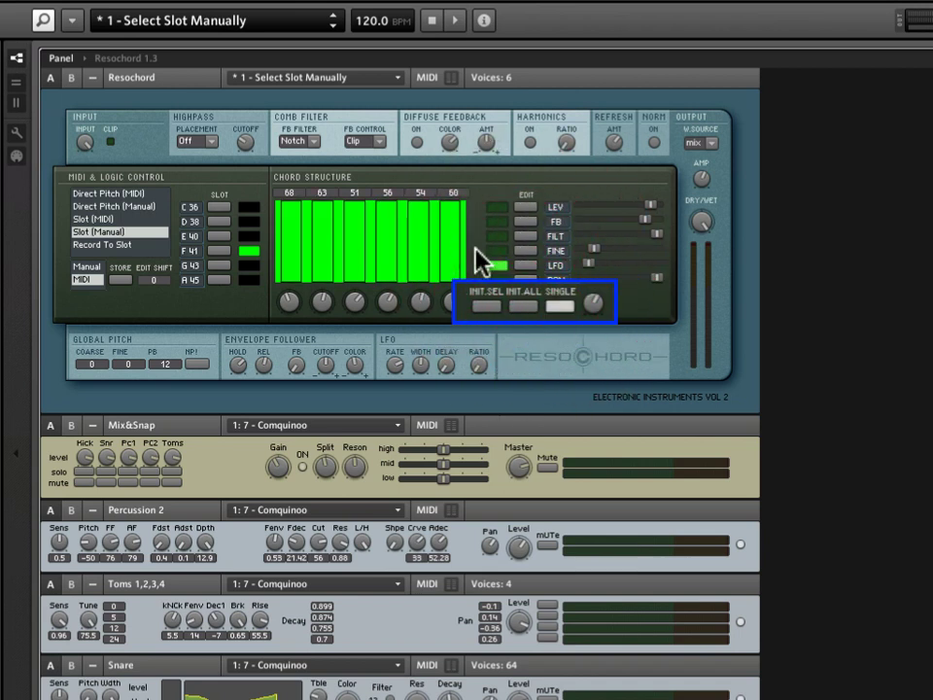
{"action": "left_click_drag", "start_coordinate": [422, 241], "coordinate": [405, 223]}
{"action": "left_click", "coordinate": [413, 231]}
{"action": "left_click", "coordinate": [421, 190]}
{"action": "left_click", "coordinate": [417, 186]}
{"action": "left_click", "coordinate": [417, 215]}
{"action": "left_click", "coordinate": [426, 247]}
{"action": "left_click", "coordinate": [427, 250]}
{"action": "left_click", "coordinate": [318, 196]}
{"action": "left_click", "coordinate": [421, 199]}
{"action": "left_click", "coordinate": [427, 183]}
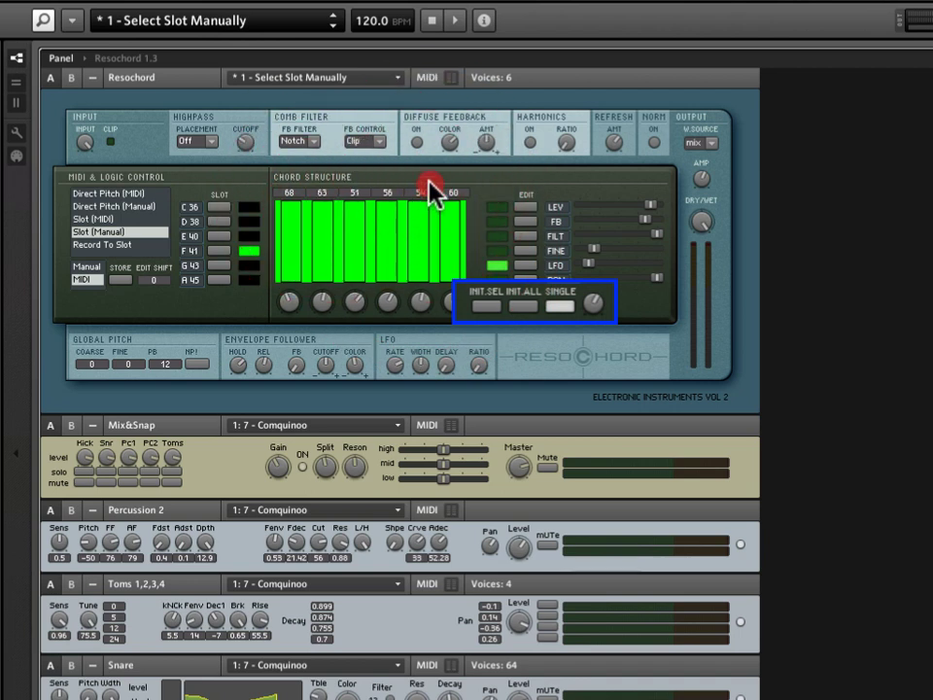
{"action": "left_click", "coordinate": [560, 305]}
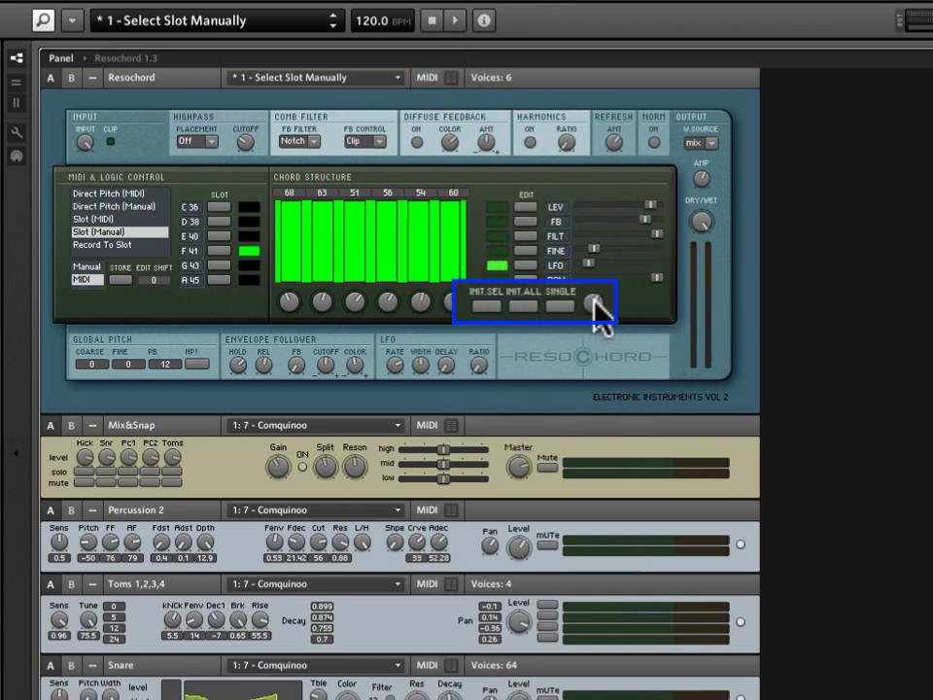
Lower the unlabelled setting beside SINGLE and shape the voices' LFO amounts as a curve descending from voice 68 to voice 60.
{"action": "left_click", "coordinate": [599, 305]}
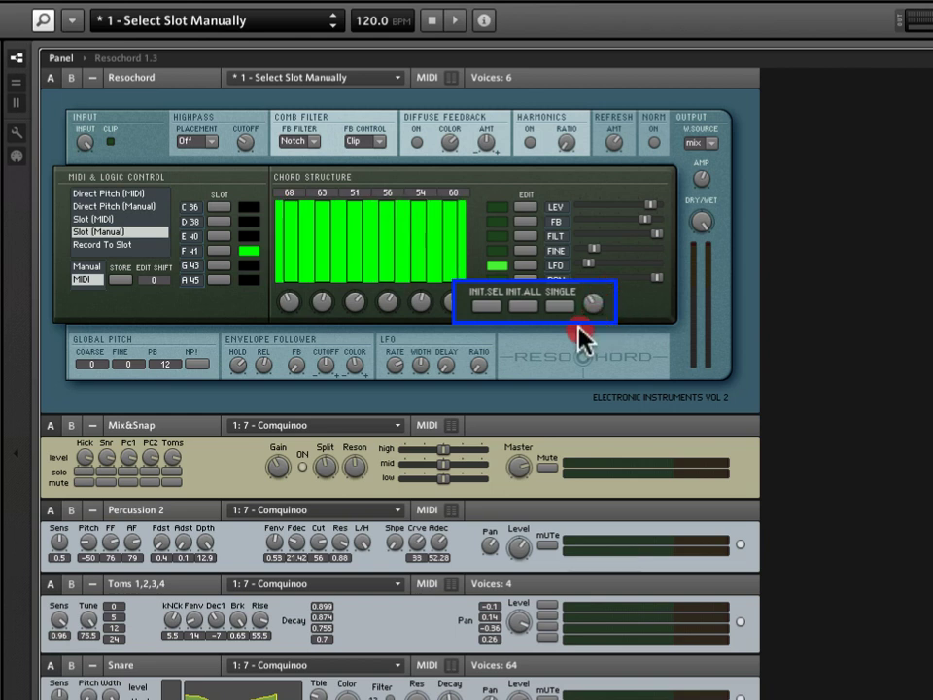
{"action": "left_click", "coordinate": [591, 306]}
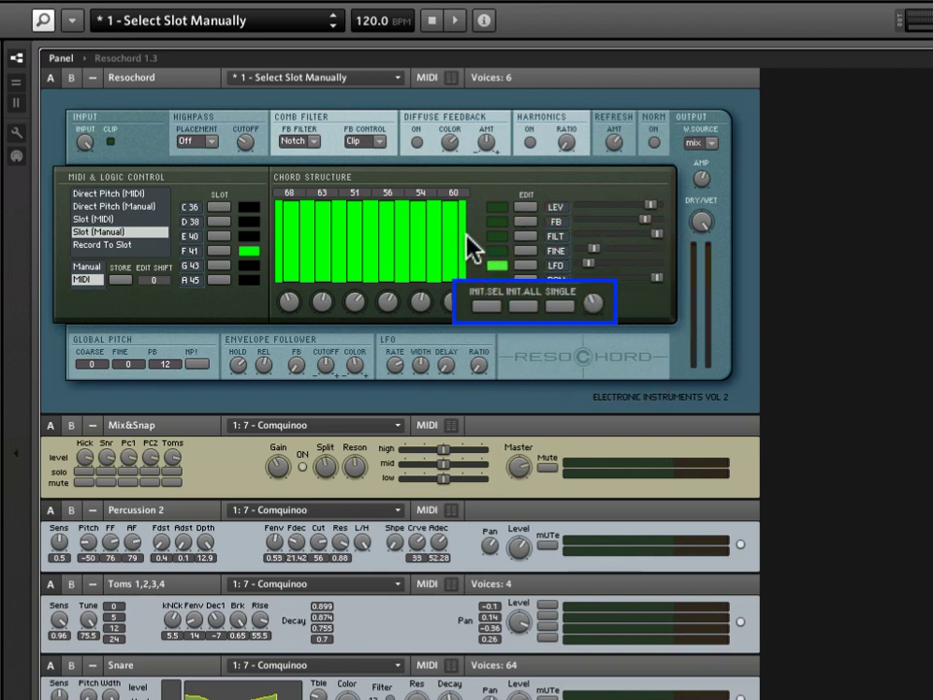
{"action": "mouse_move", "coordinate": [443, 245]}
{"action": "left_mouse_down"}
{"action": "mouse_move", "coordinate": [368, 253]}
{"action": "mouse_move", "coordinate": [282, 209]}
{"action": "mouse_move", "coordinate": [260, 185]}
{"action": "mouse_move", "coordinate": [321, 218]}
{"action": "mouse_move", "coordinate": [461, 252]}
{"action": "left_mouse_up"}
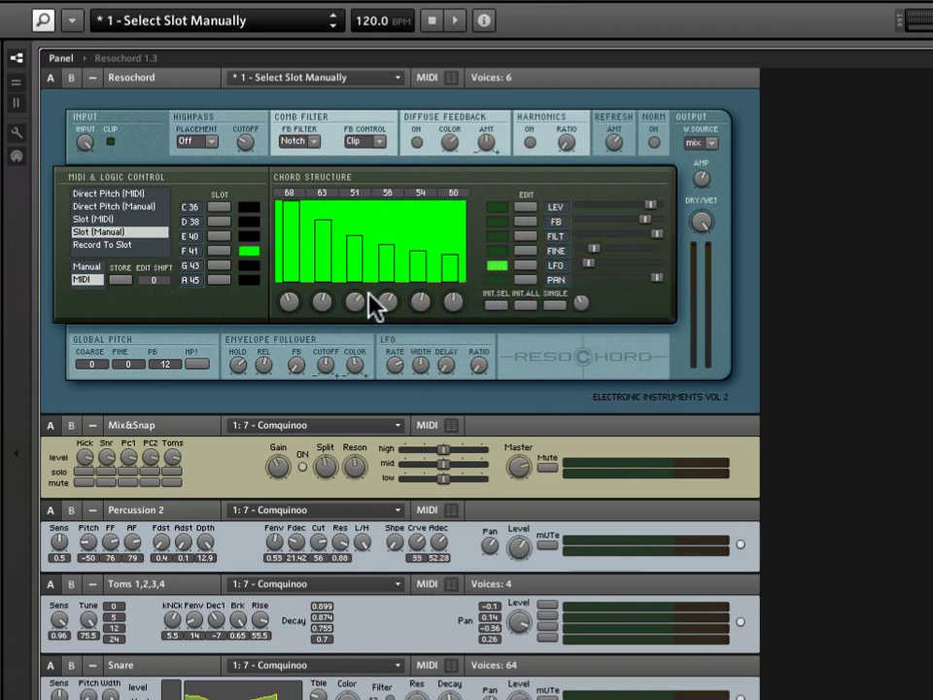